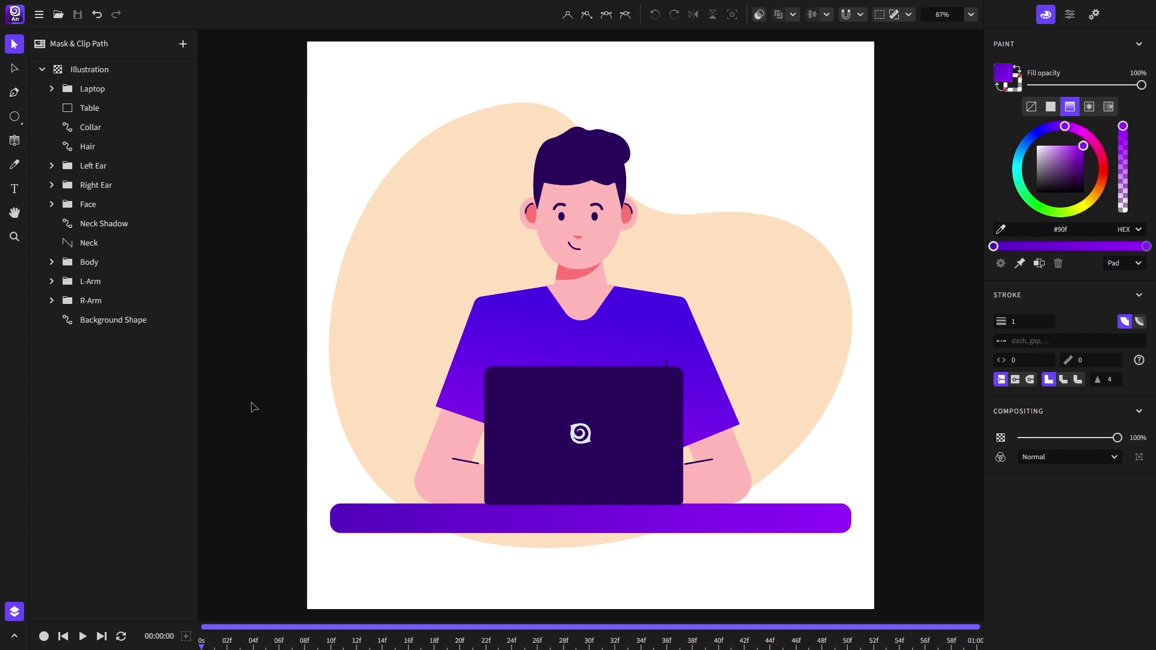
Step: Select the Neck Shadow shape and hide it with its eye icon in Layers
left_click(578, 278)
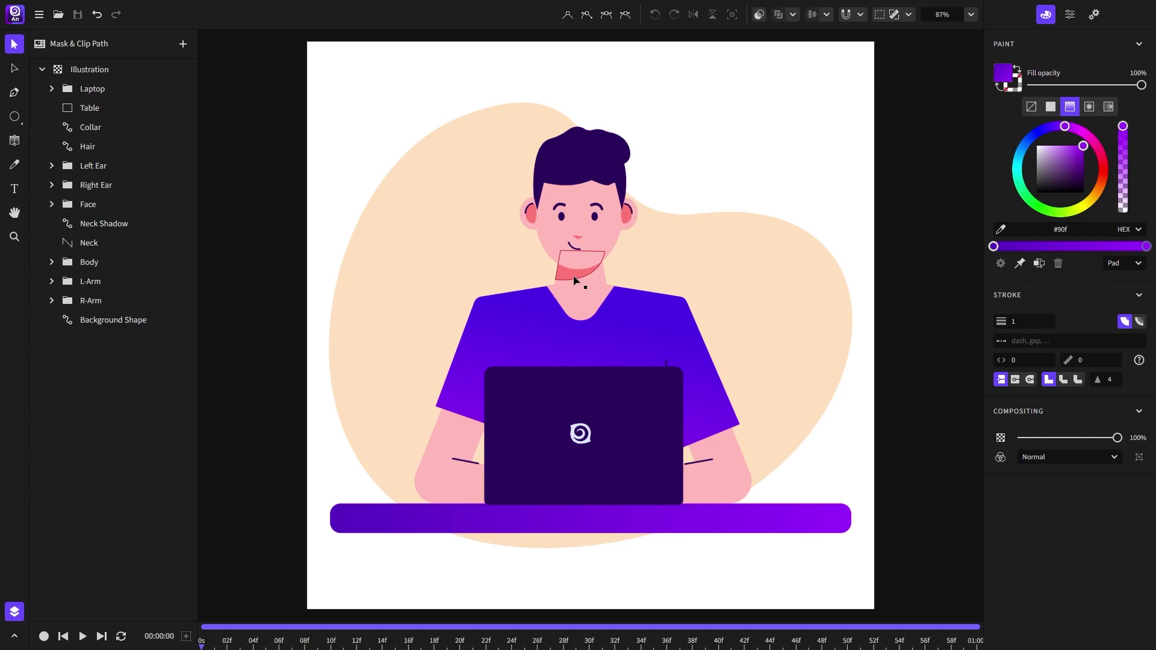
left_click(186, 224)
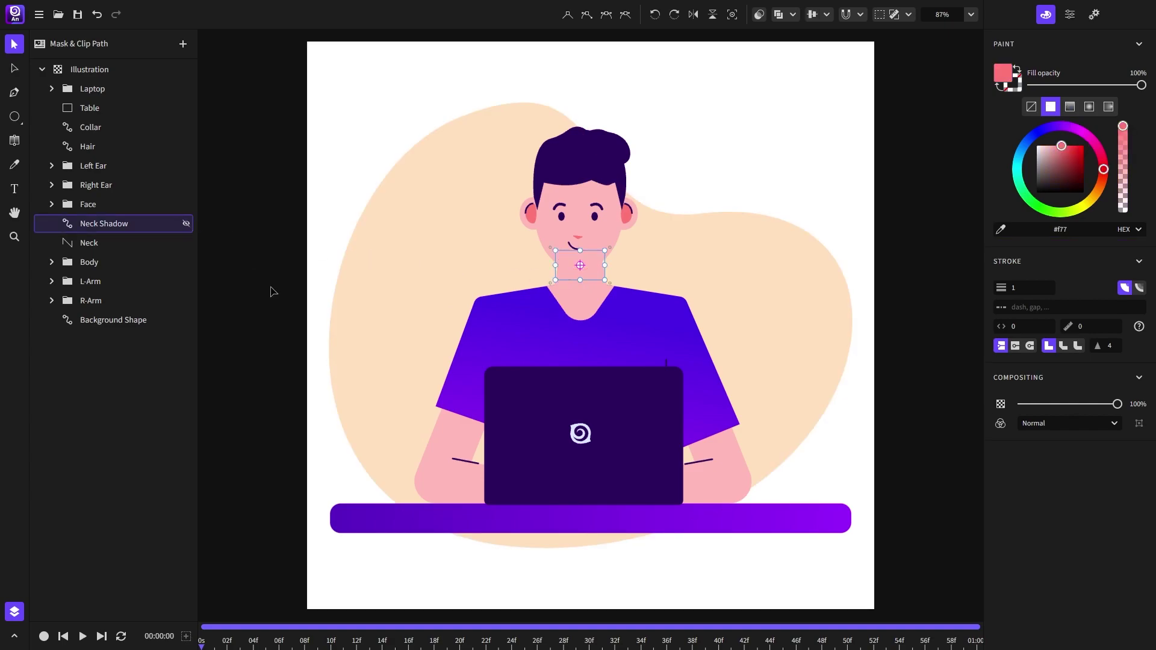
Step: Turn the Neck shape into a clip group using Draw inside
left_click(567, 285)
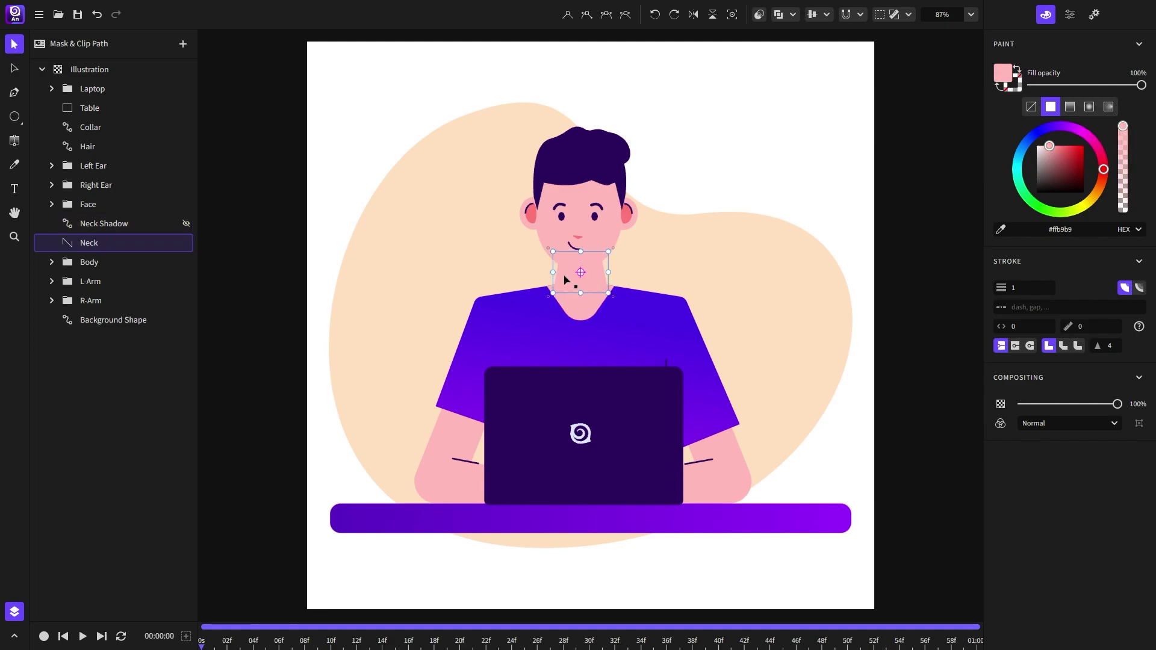
left_click(758, 14)
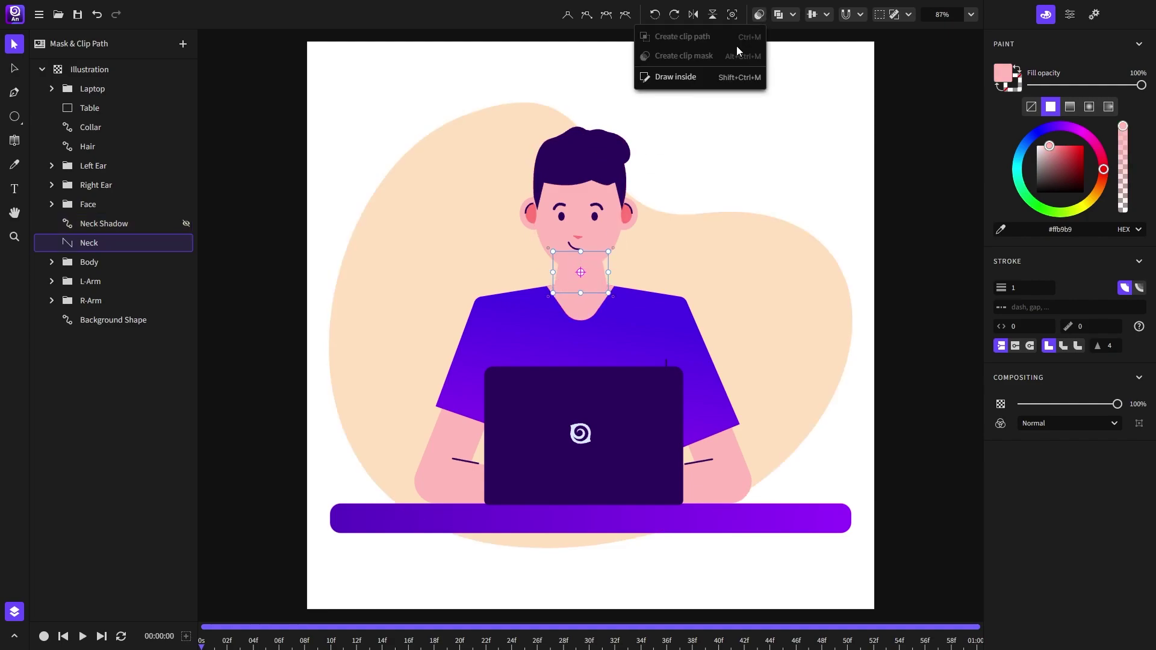
left_click(717, 77)
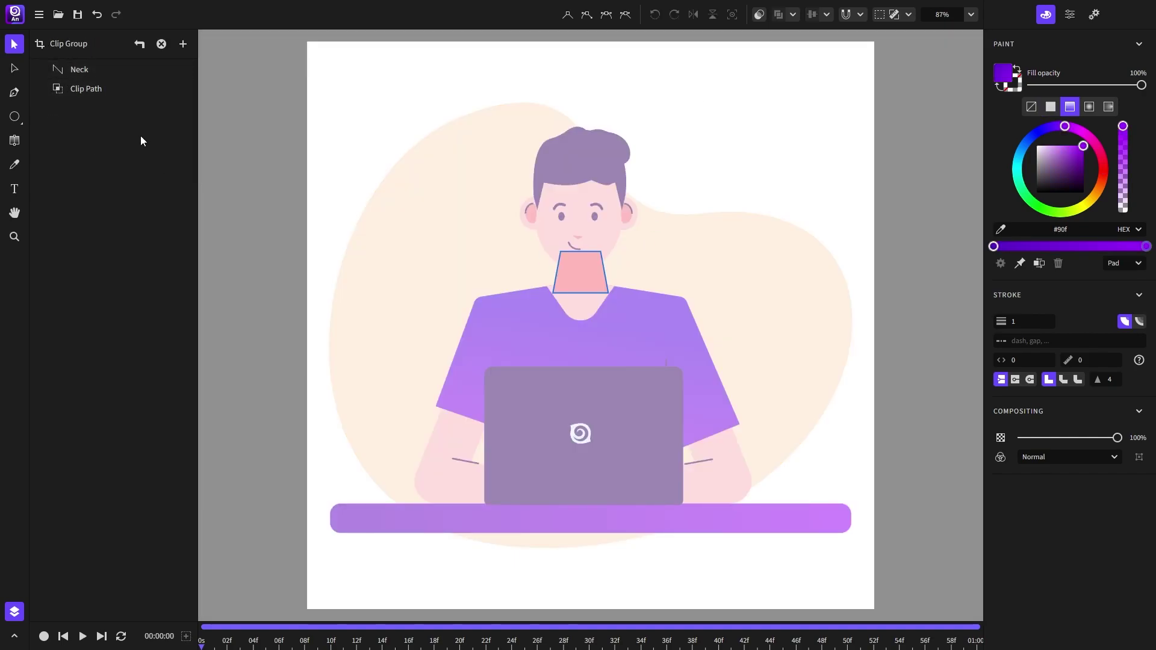
Step: Draw a curved Pen path over the chin and upper neck inside the Neck clip group
scroll(599, 269, "up", 4)
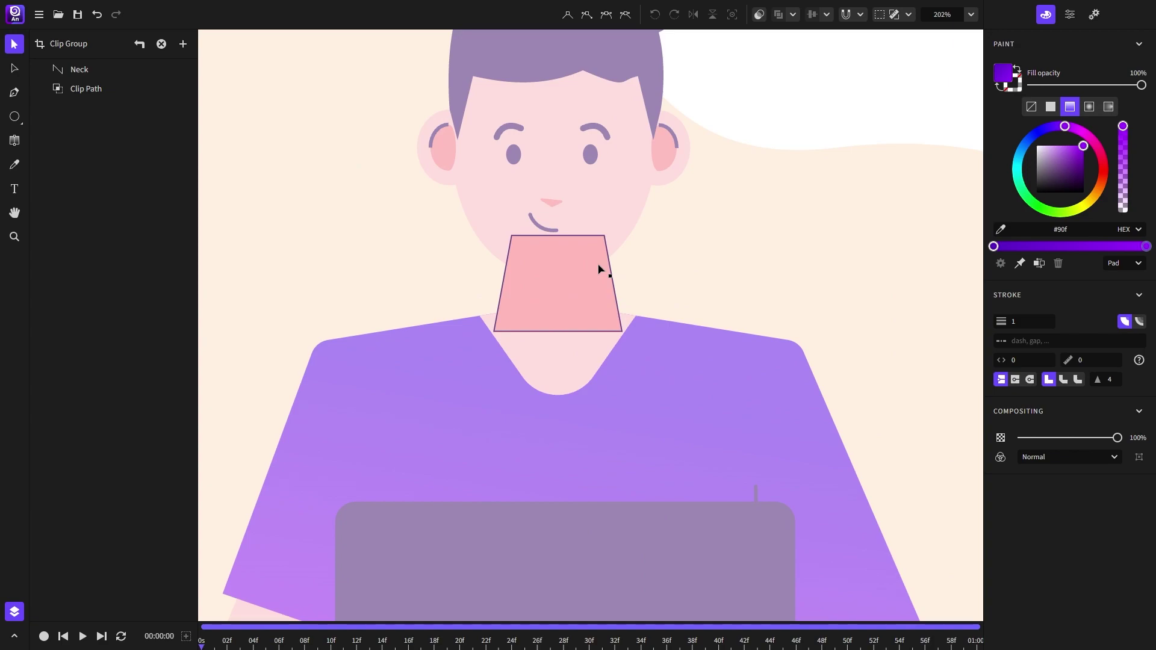
left_click(14, 94)
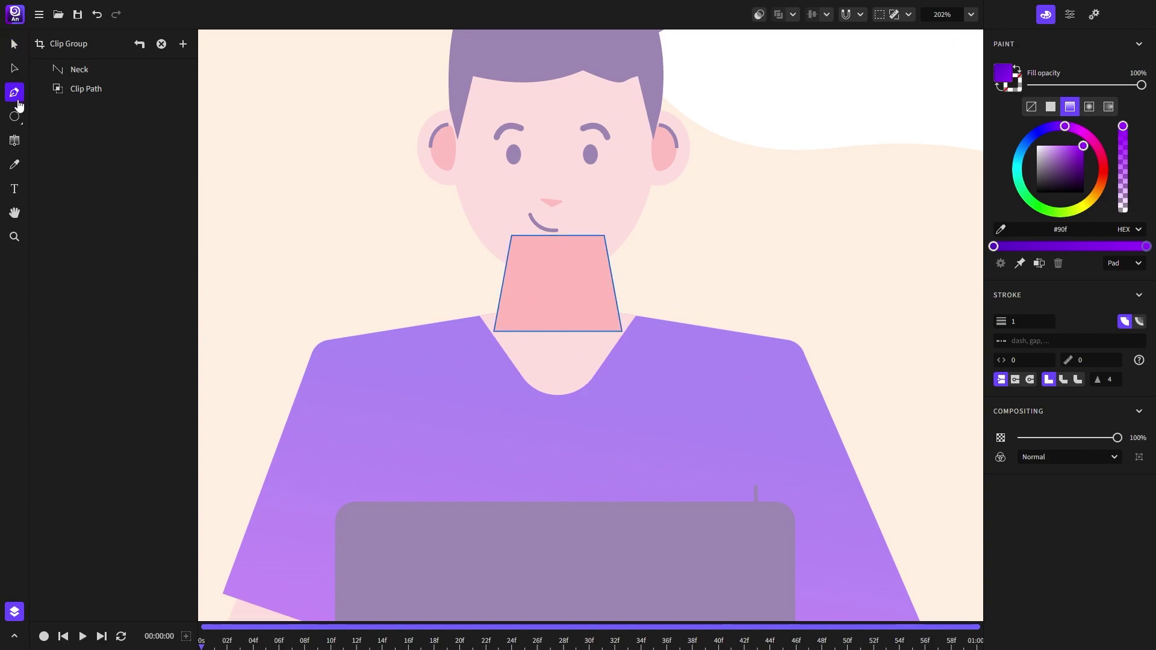
left_click(483, 305)
left_click_drag(649, 213, 711, 139)
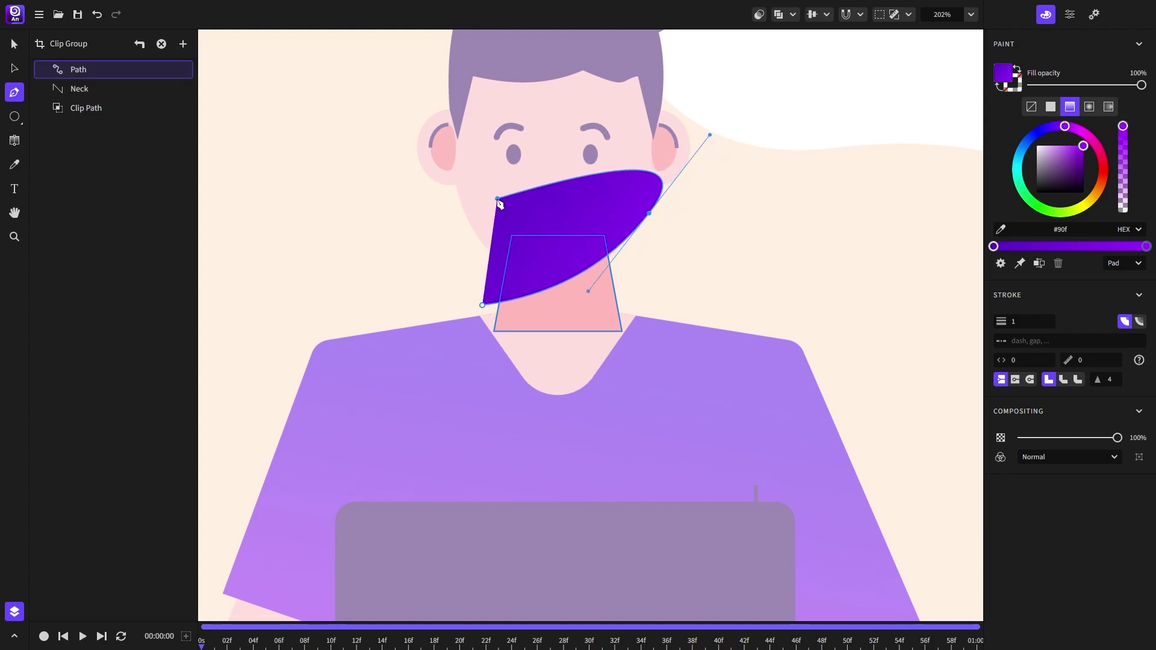
left_click(490, 198)
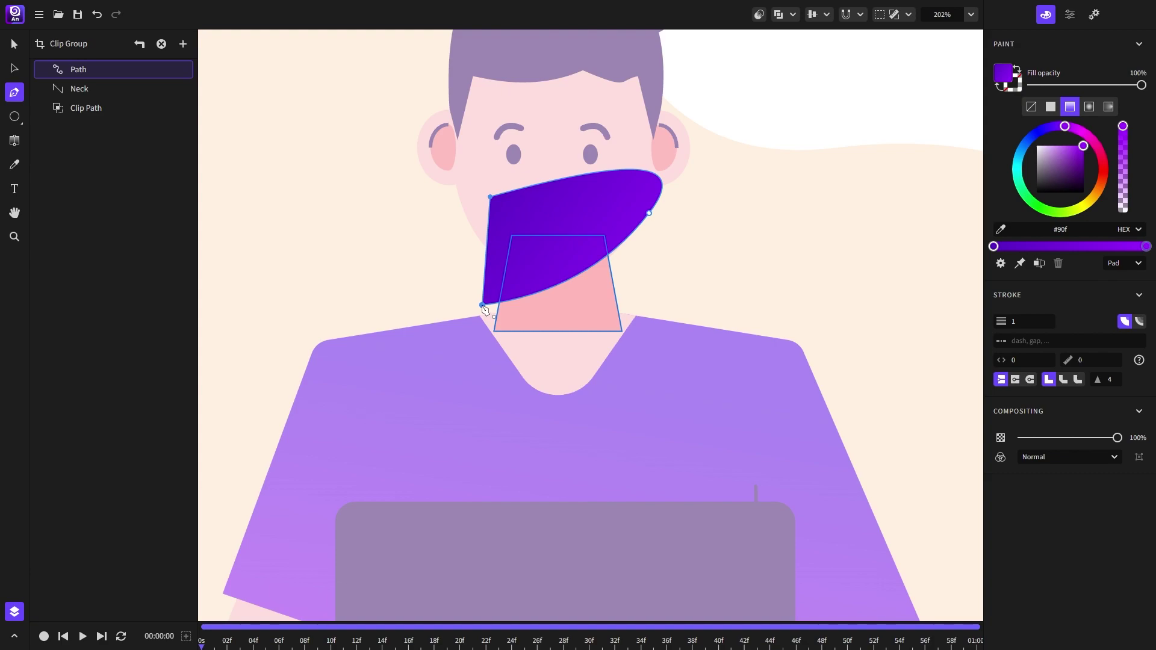
Step: Close the path, exit the clip group, and fill it with the solid ear colour #f77
left_click(482, 305)
left_click(162, 44)
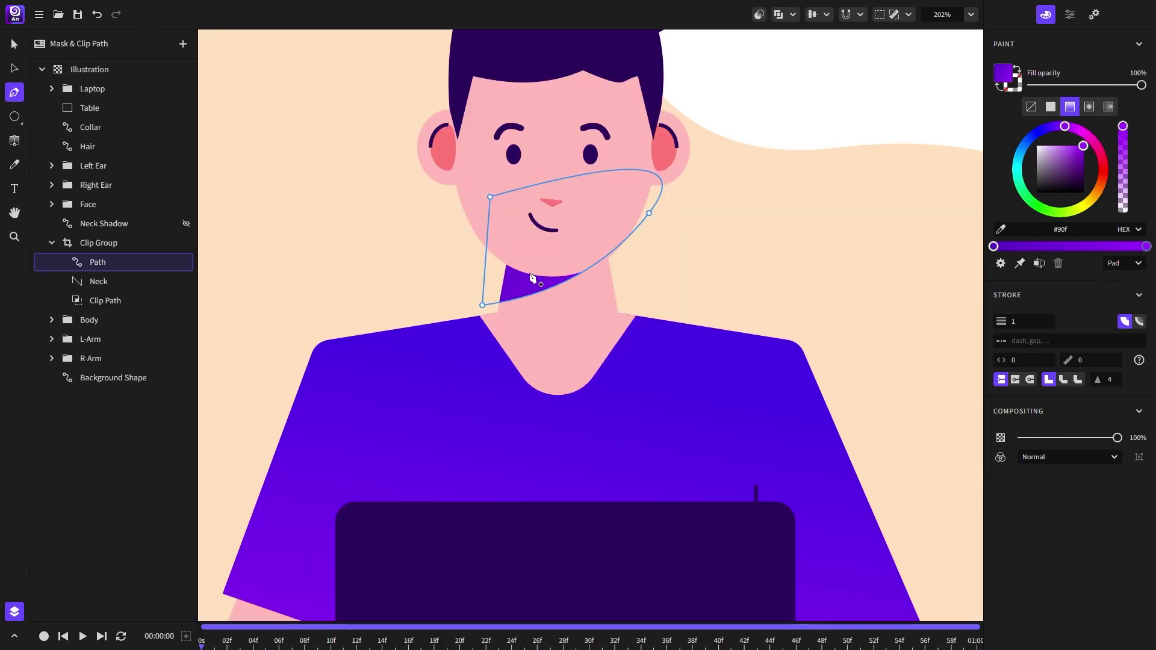
left_click(999, 229)
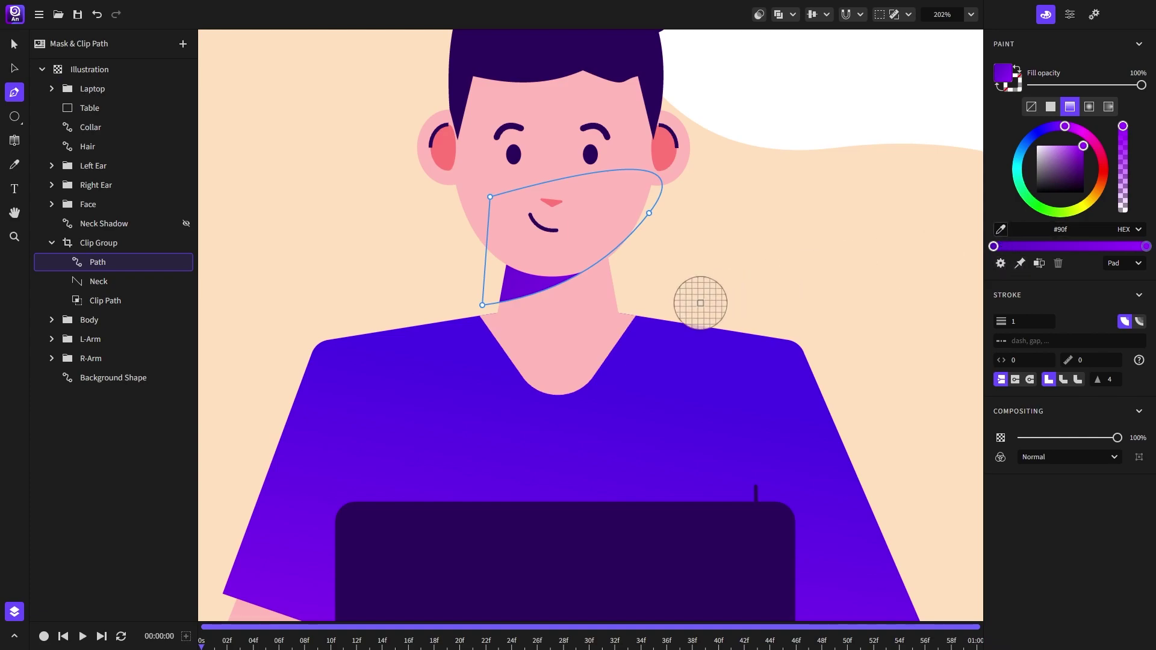
left_click(442, 148)
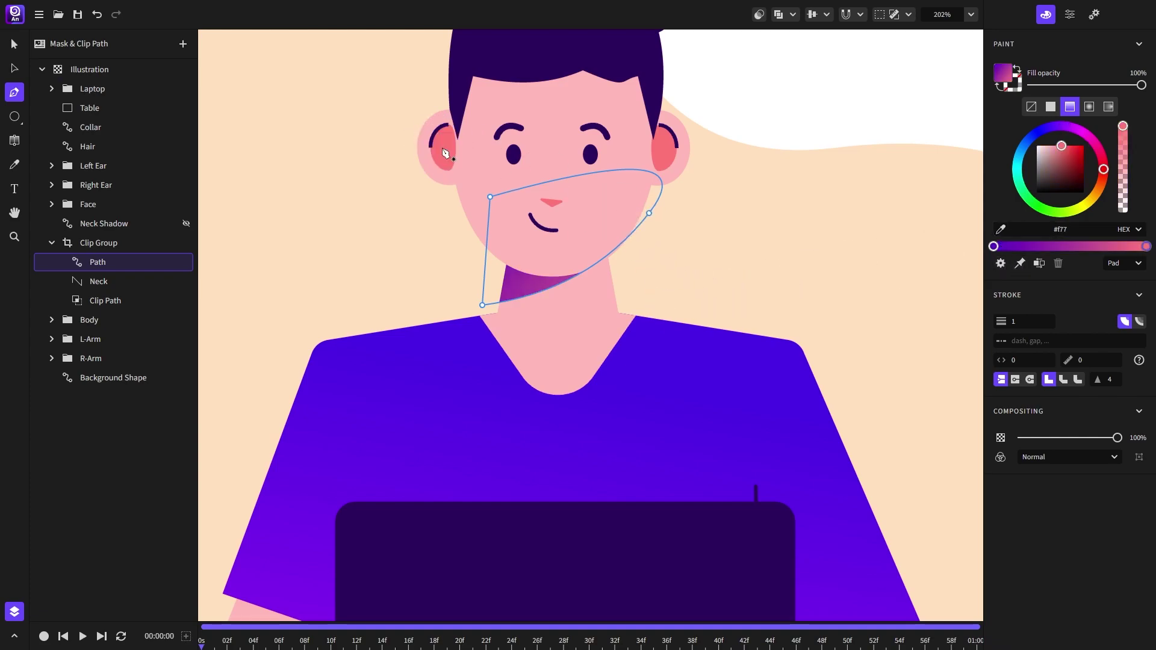
left_click(1051, 107)
left_click(1000, 230)
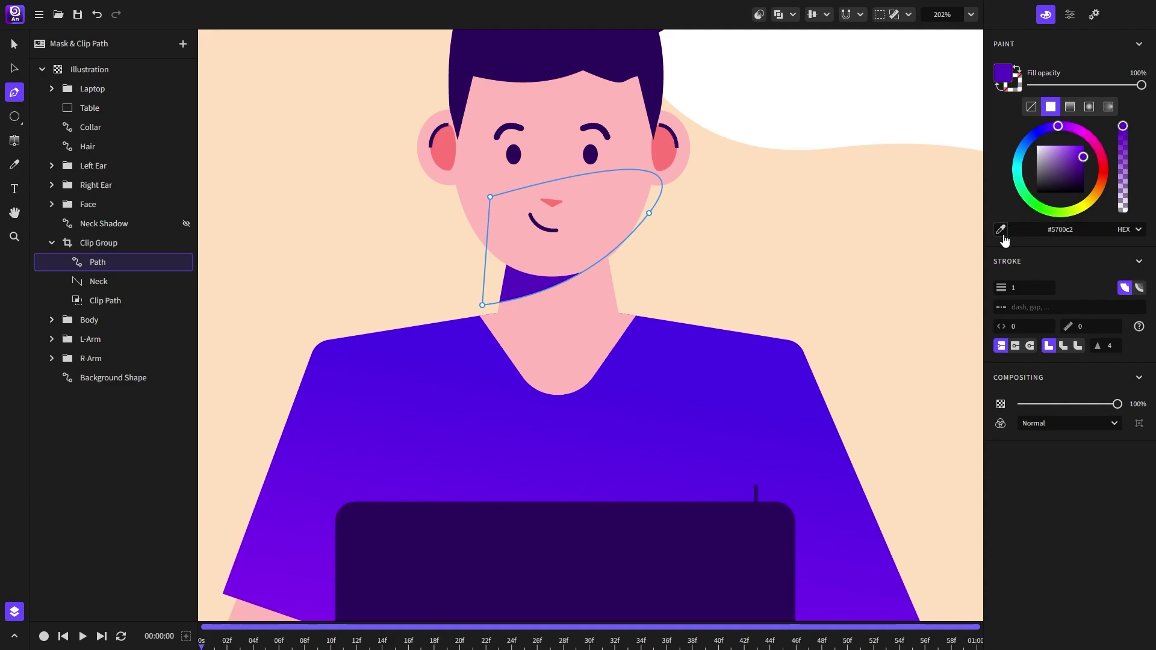
left_click(444, 144)
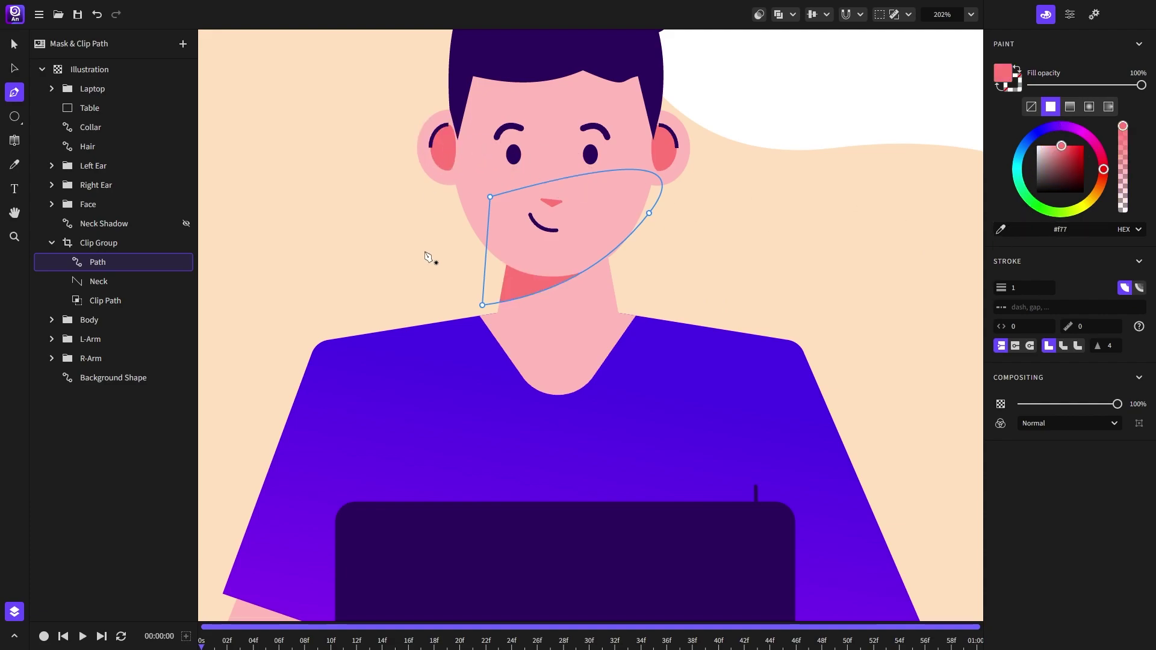
Step: Bend the coral shape's curve node along the jawline by dragging out its handles
left_click(15, 68)
left_click_drag(649, 214, 493, 236)
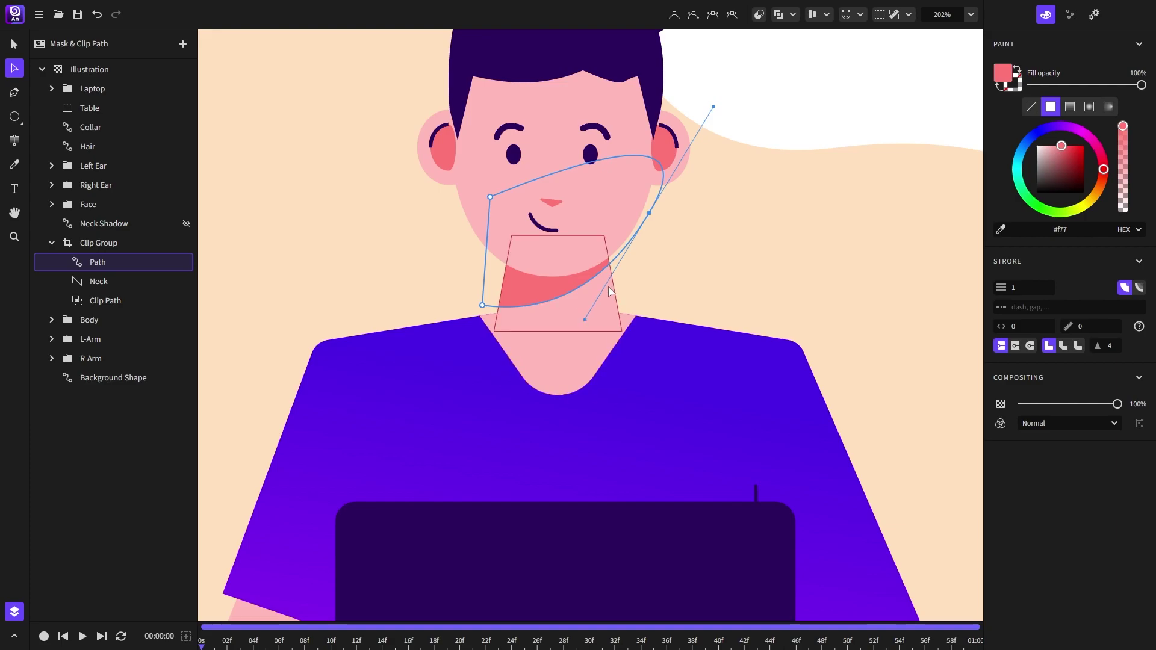
left_click_drag(649, 213, 641, 213)
scroll(542, 259, "down", 1)
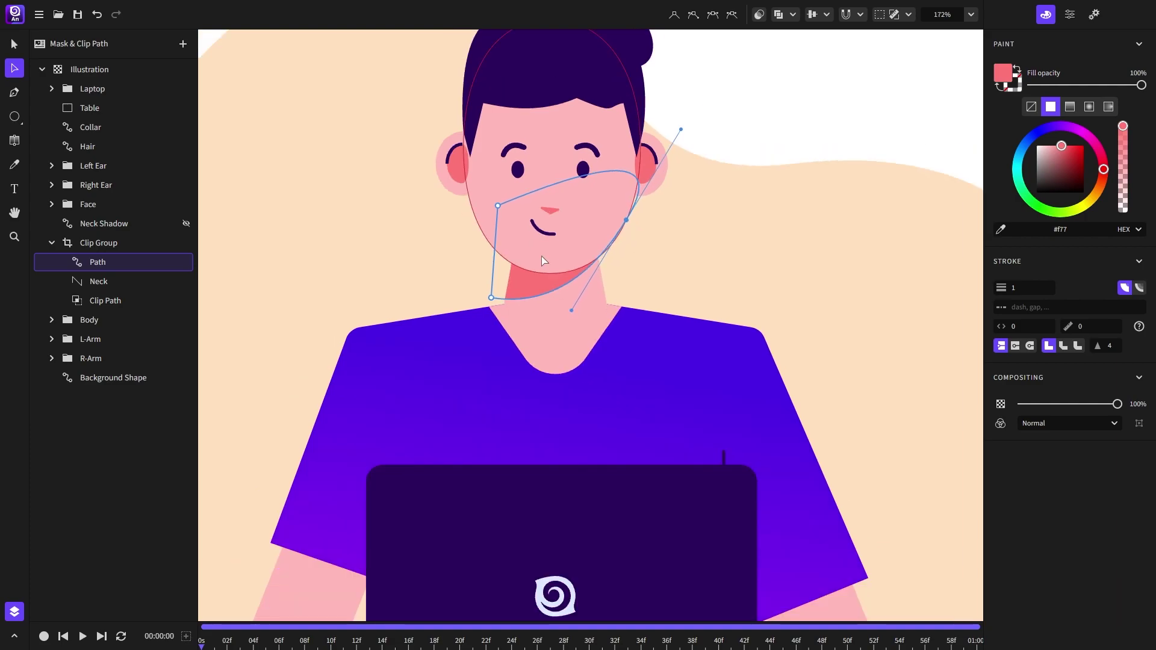
key("v")
left_click(364, 219)
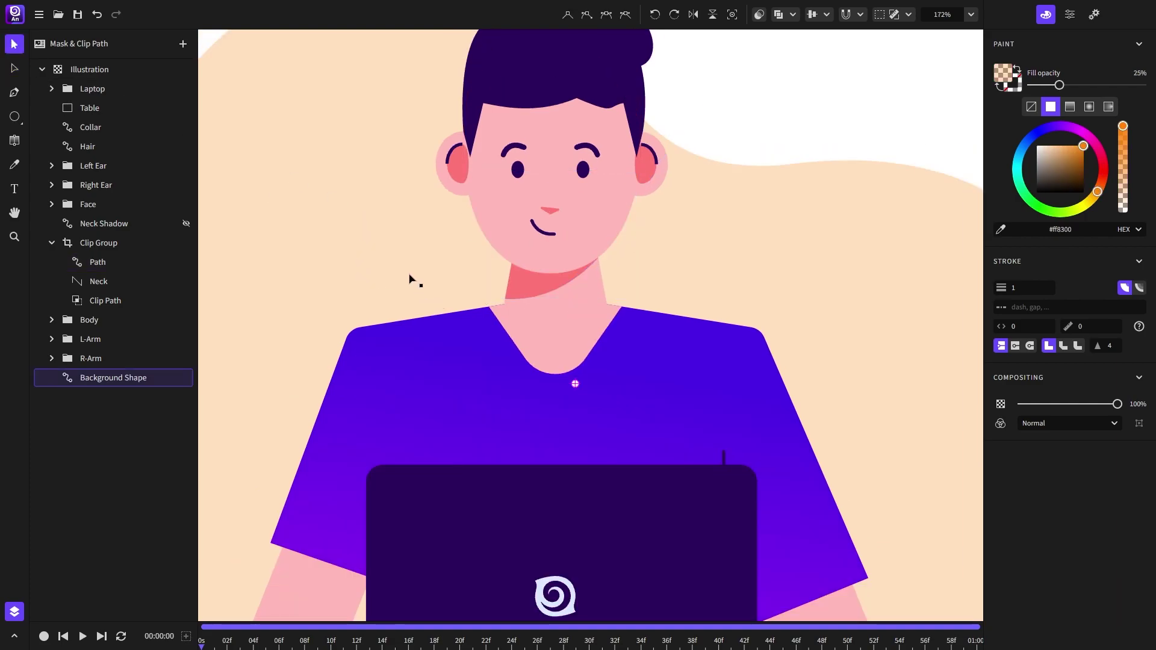
left_click_drag(556, 296, 727, 280)
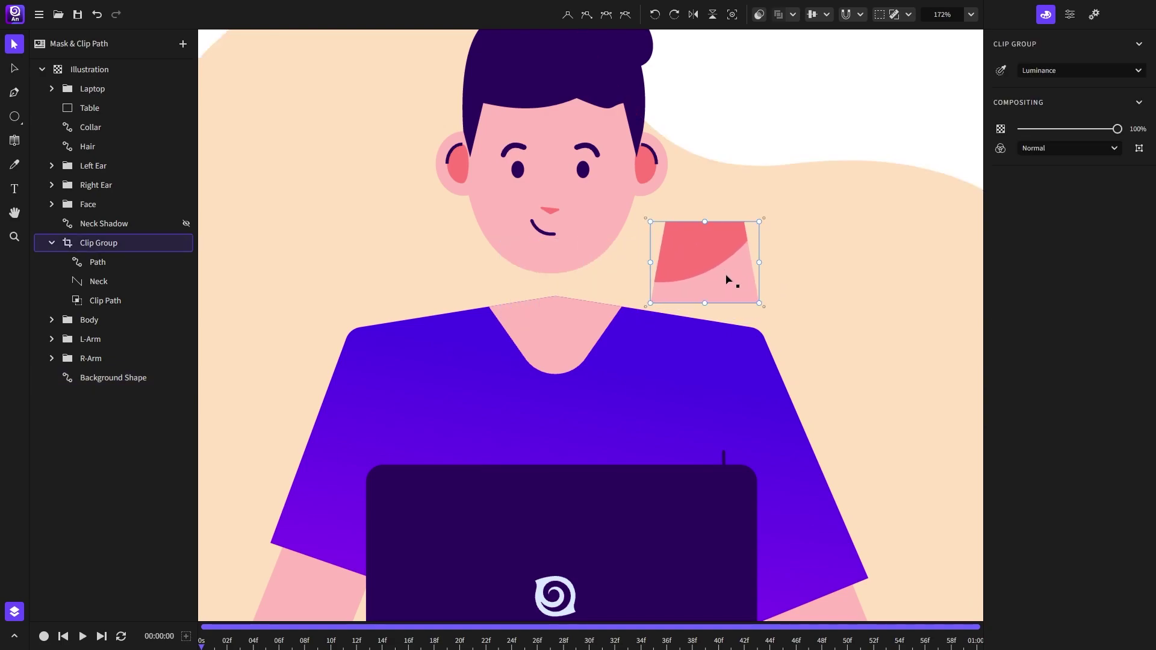
left_click(97, 14)
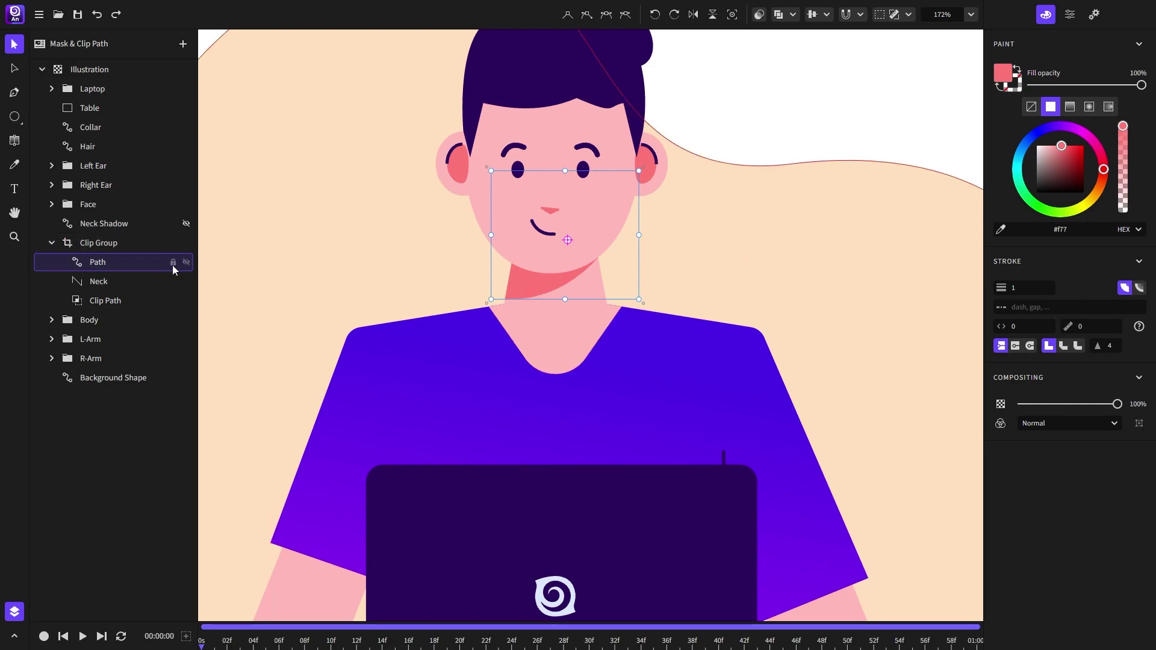
double_click(547, 295)
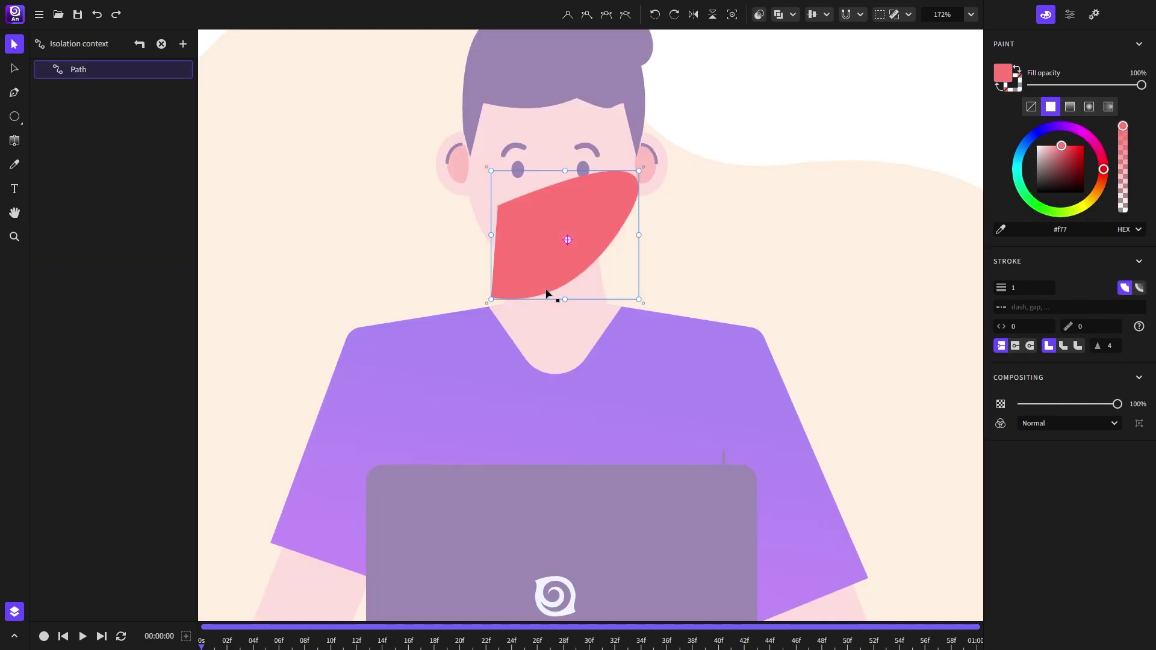
left_click(161, 45)
Step: Select the Body shirt shape and make it a clip group with Draw inside
key("ctrl+0")
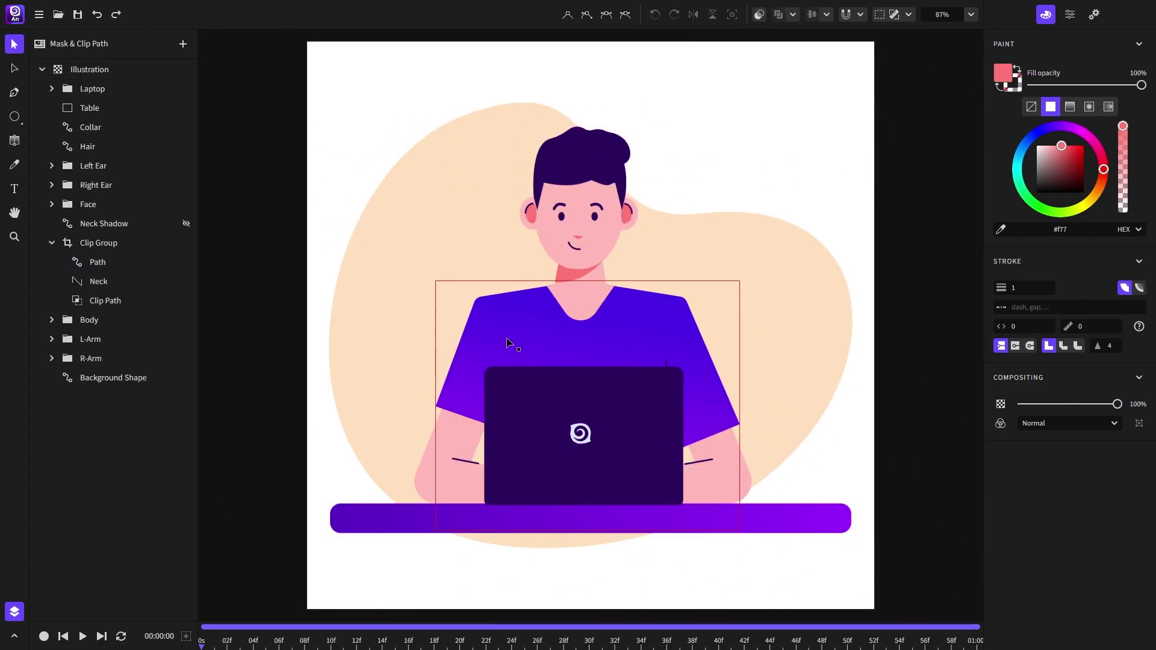
left_click(511, 340)
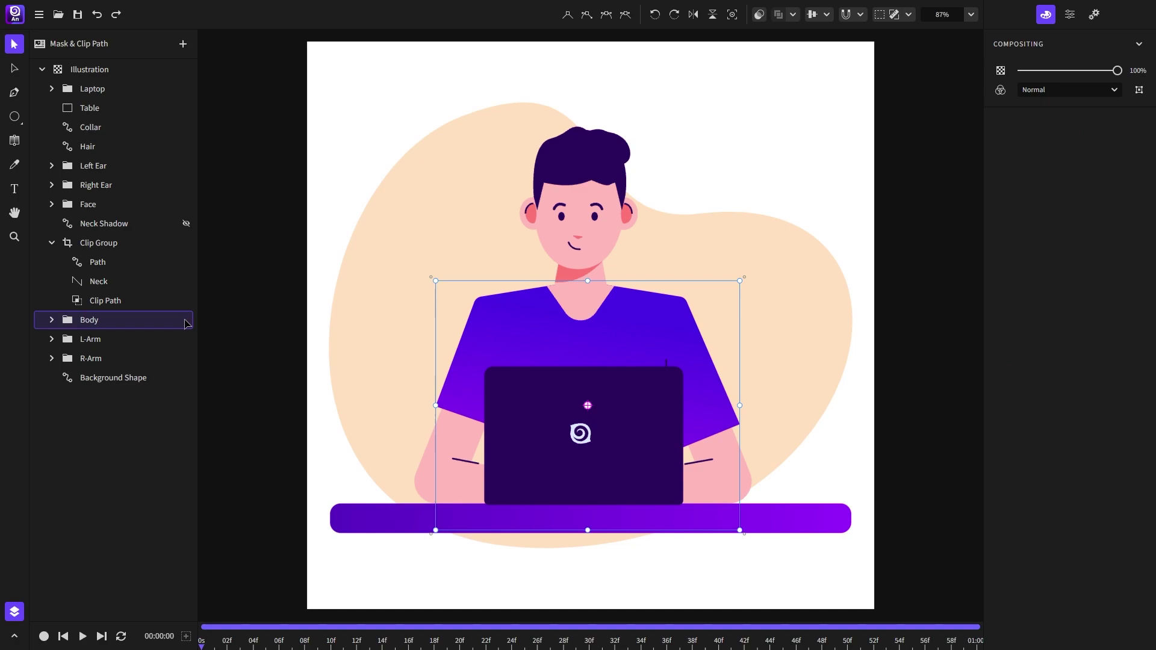
left_click(51, 319)
left_click(96, 359)
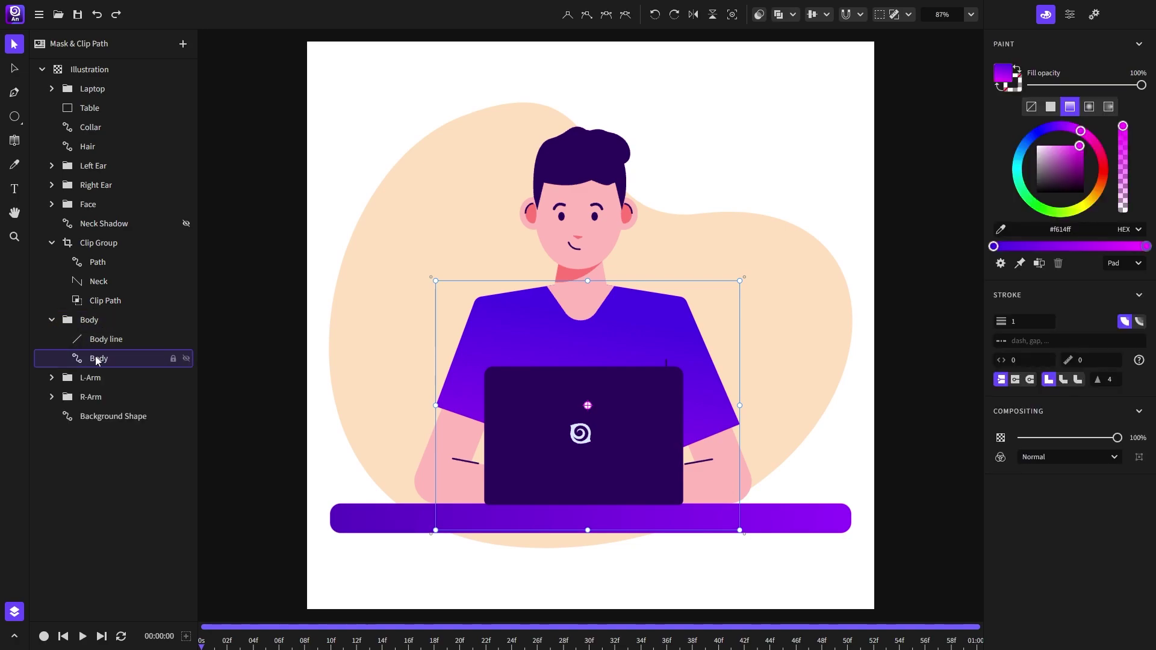
left_click(758, 14)
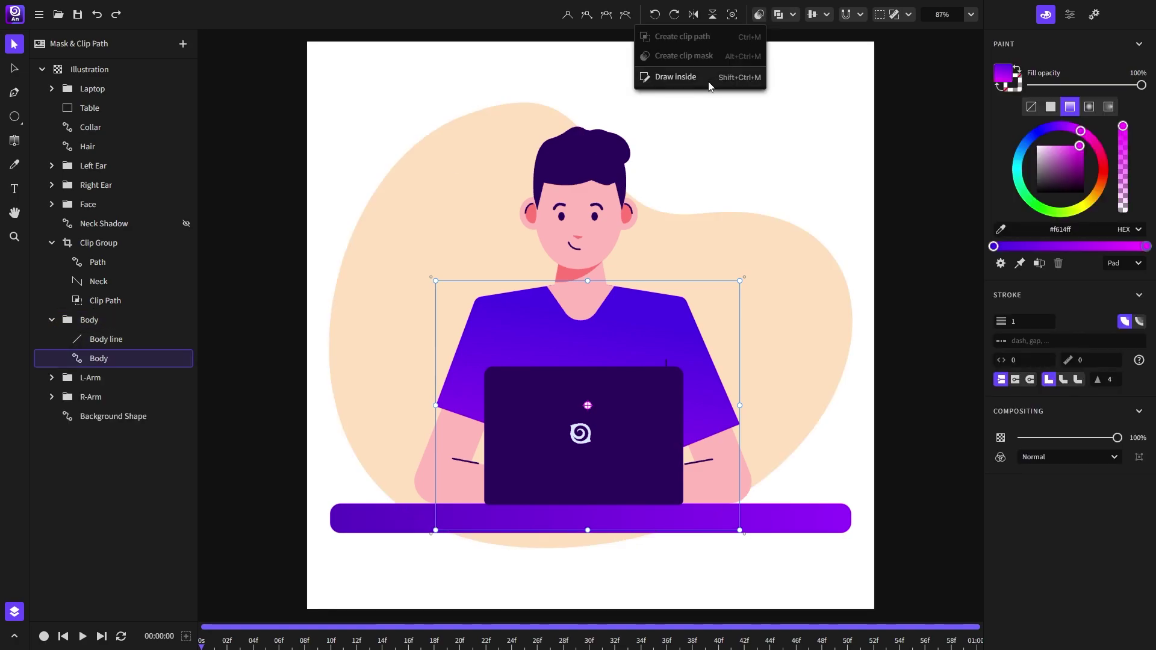
left_click(675, 77)
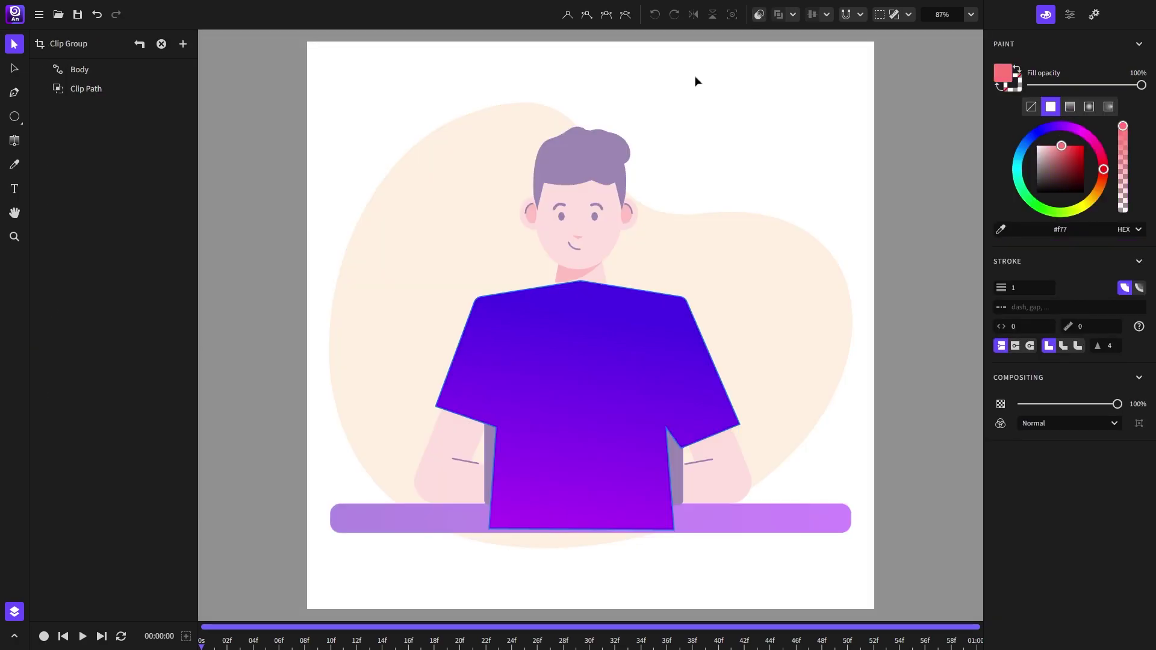
Step: Draw a closed Pen path covering the shirt's left side, curving right of the shirt
left_click(15, 92)
left_click(499, 269)
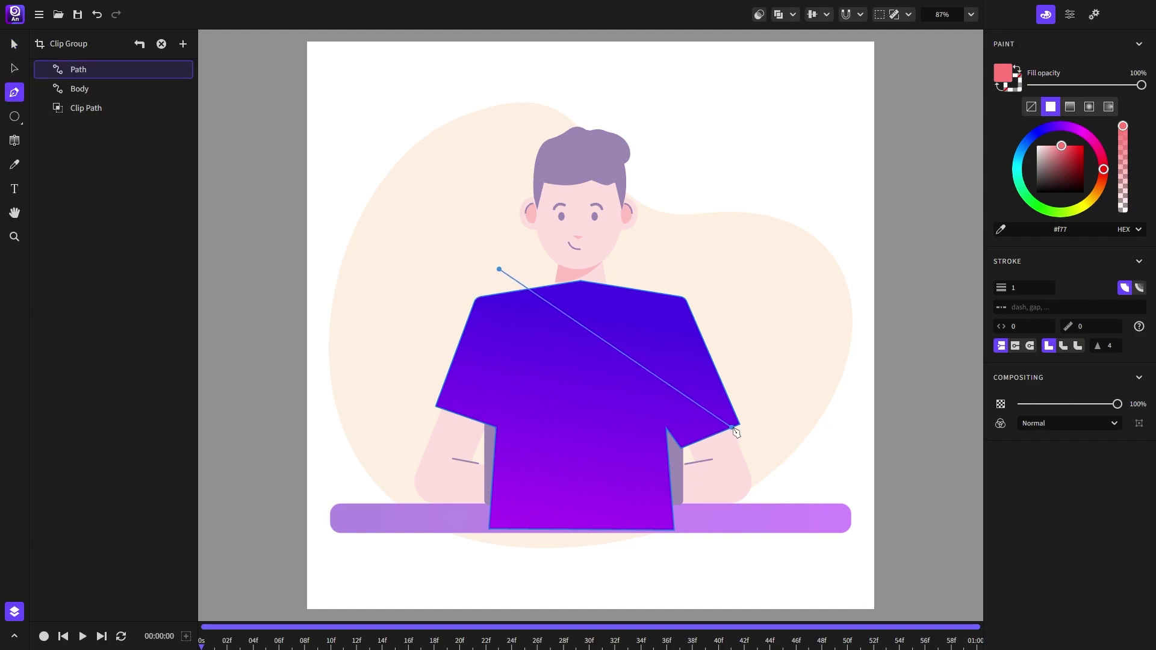
left_click_drag(764, 432, 913, 428)
left_click(674, 559)
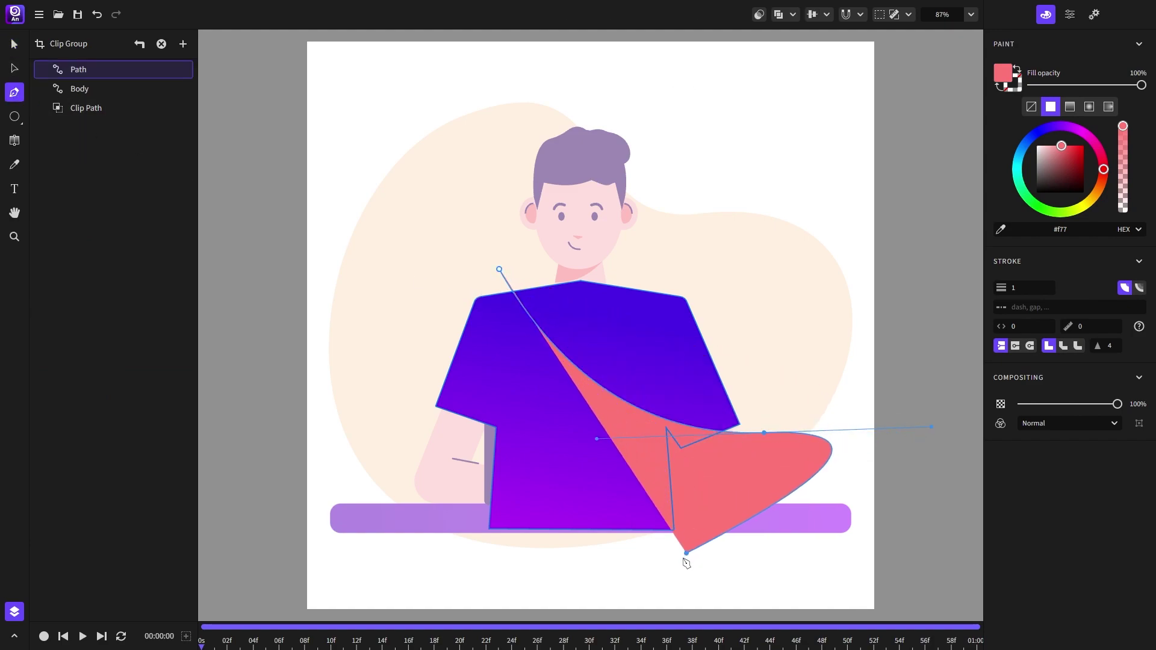
left_click(494, 542)
left_click(417, 544)
left_click(430, 314)
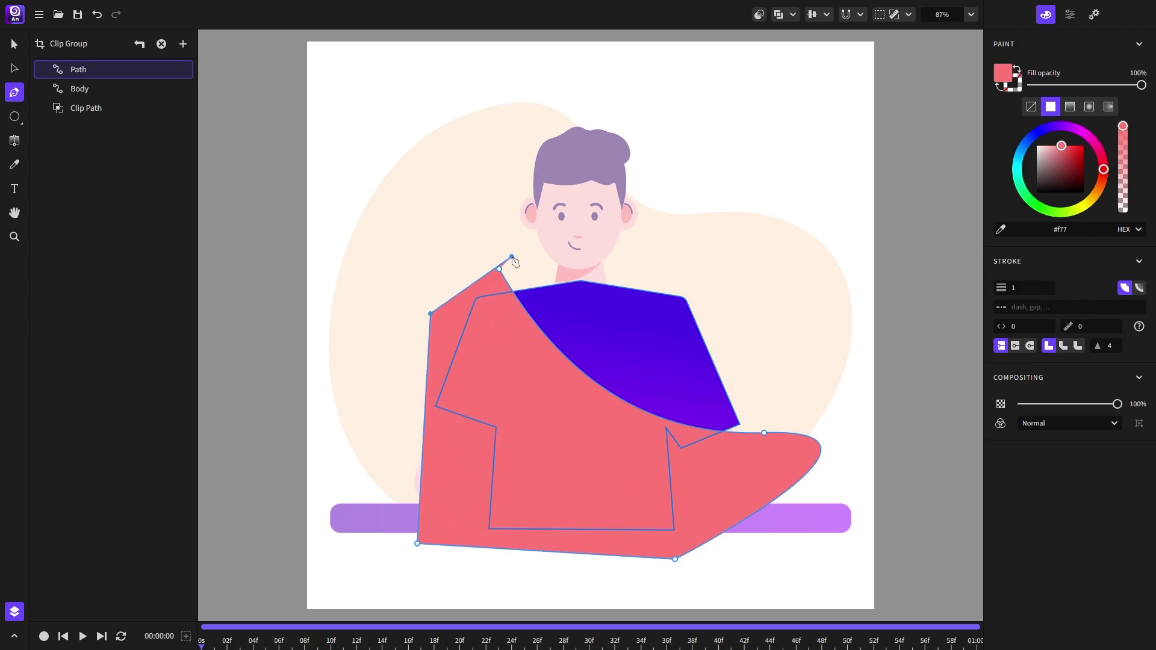
left_click(499, 270)
Step: Exit the body clip group and give the shading shape a dark purple fill
left_click(162, 45)
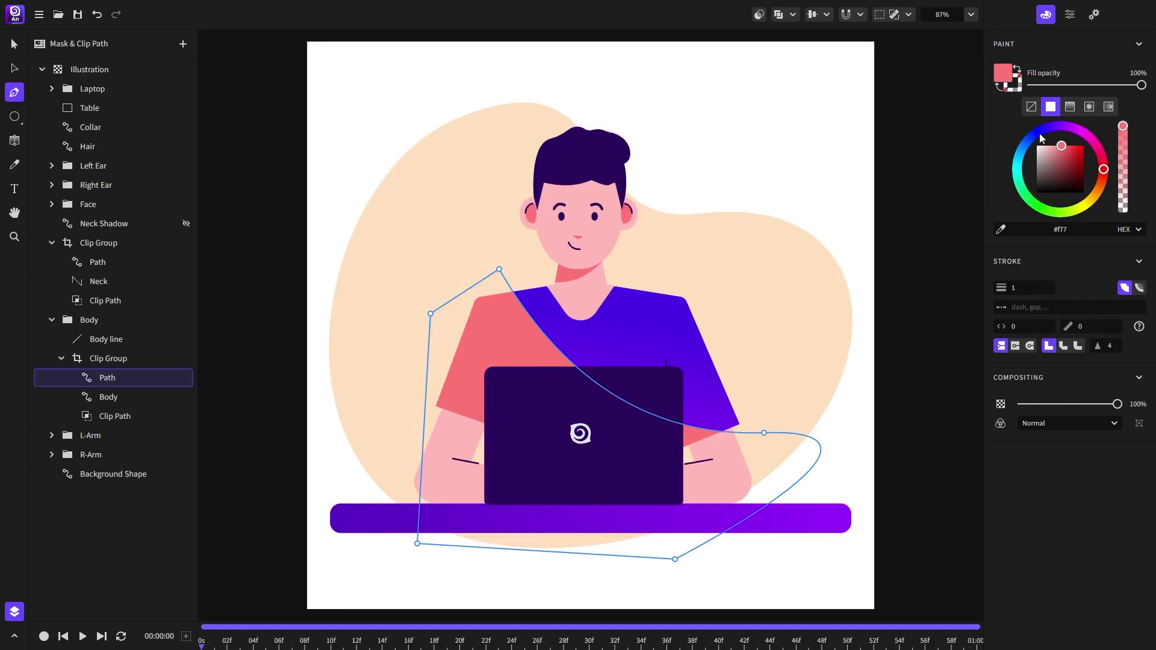
left_click_drag(1064, 134, 1099, 171)
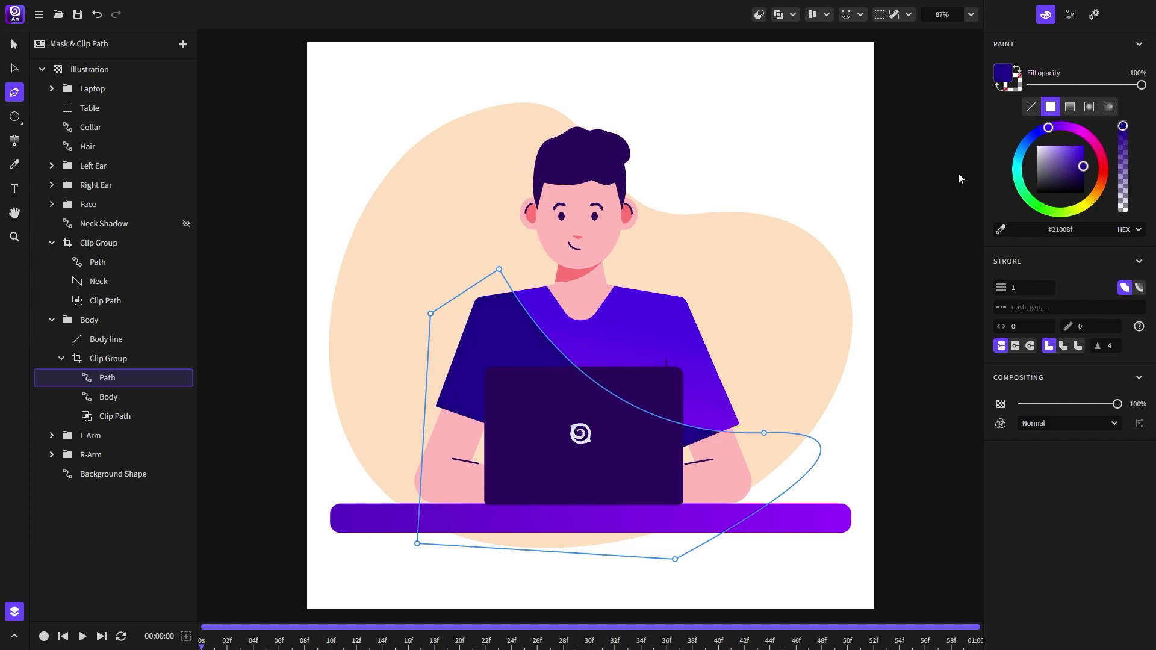
left_click(13, 44)
left_click(277, 118)
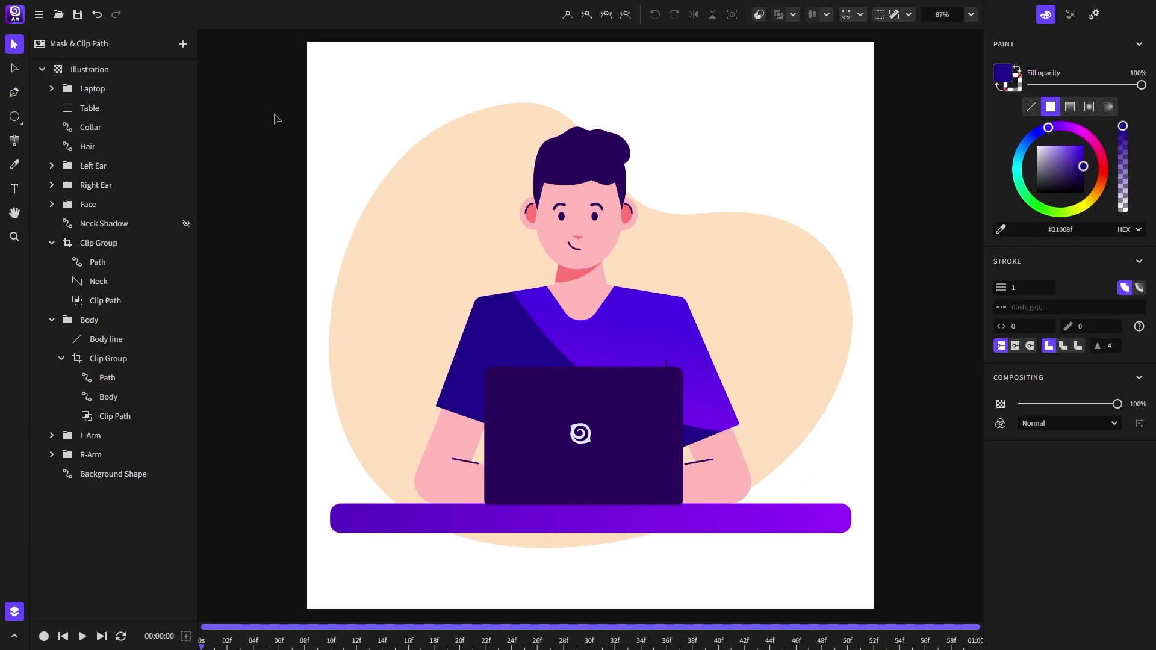
scroll(368, 221, "down", 2)
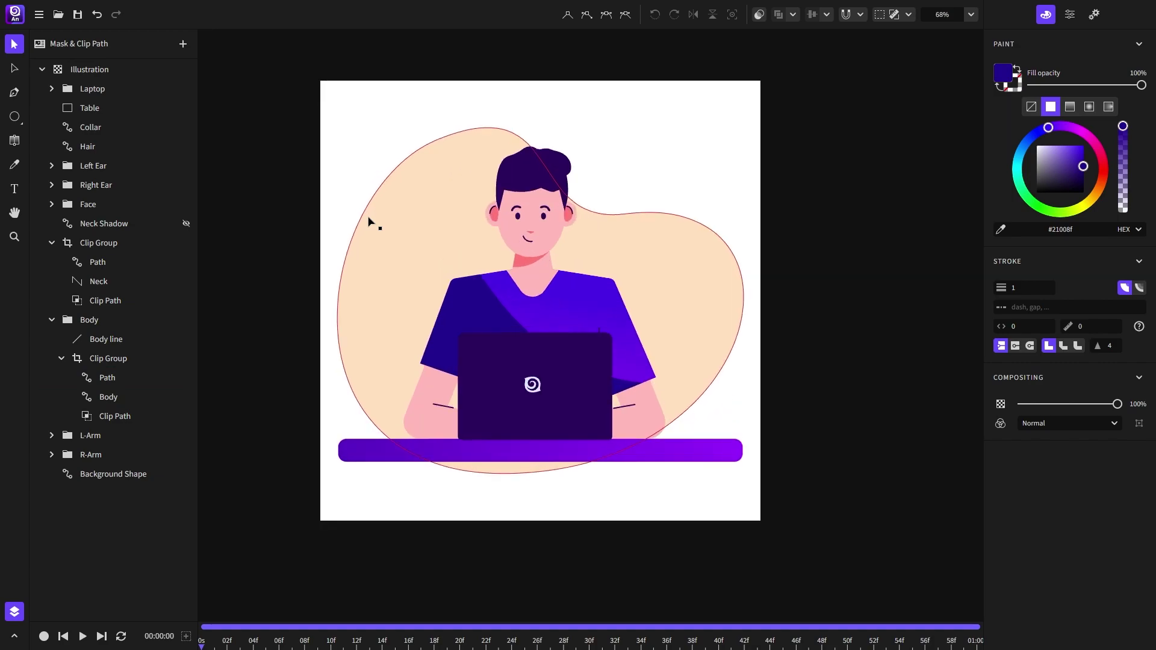
Step: Move the shading shape's top and right nodes, then lower its fill opacity to 36%
key("a")
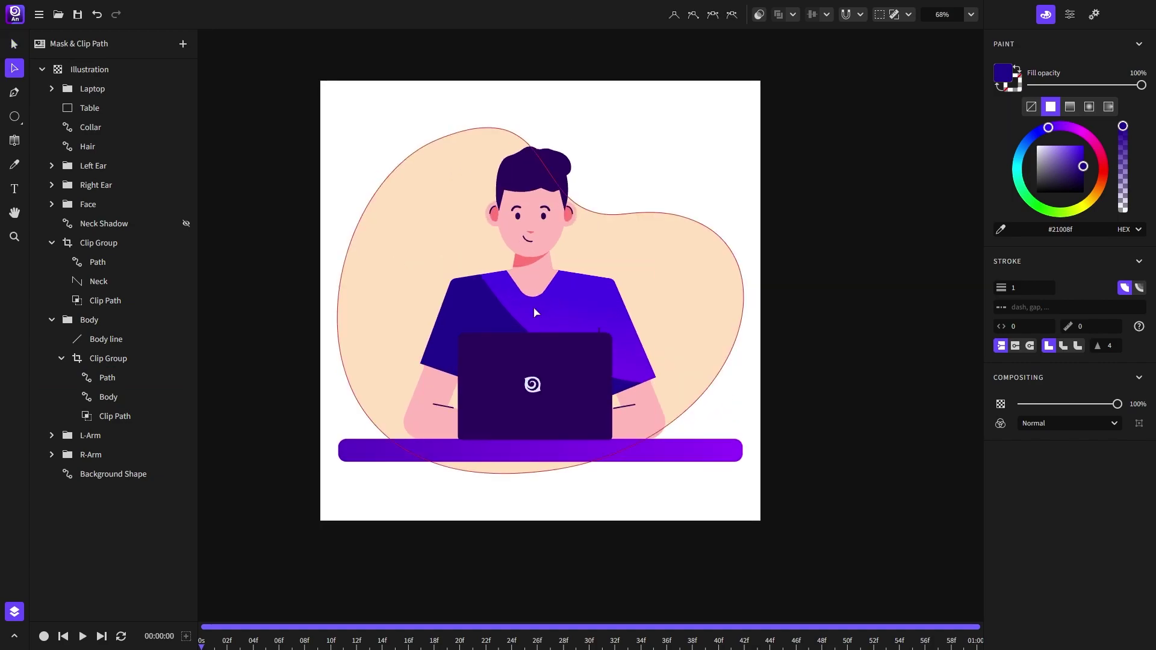
left_click(469, 257)
left_click_drag(469, 257, 441, 270)
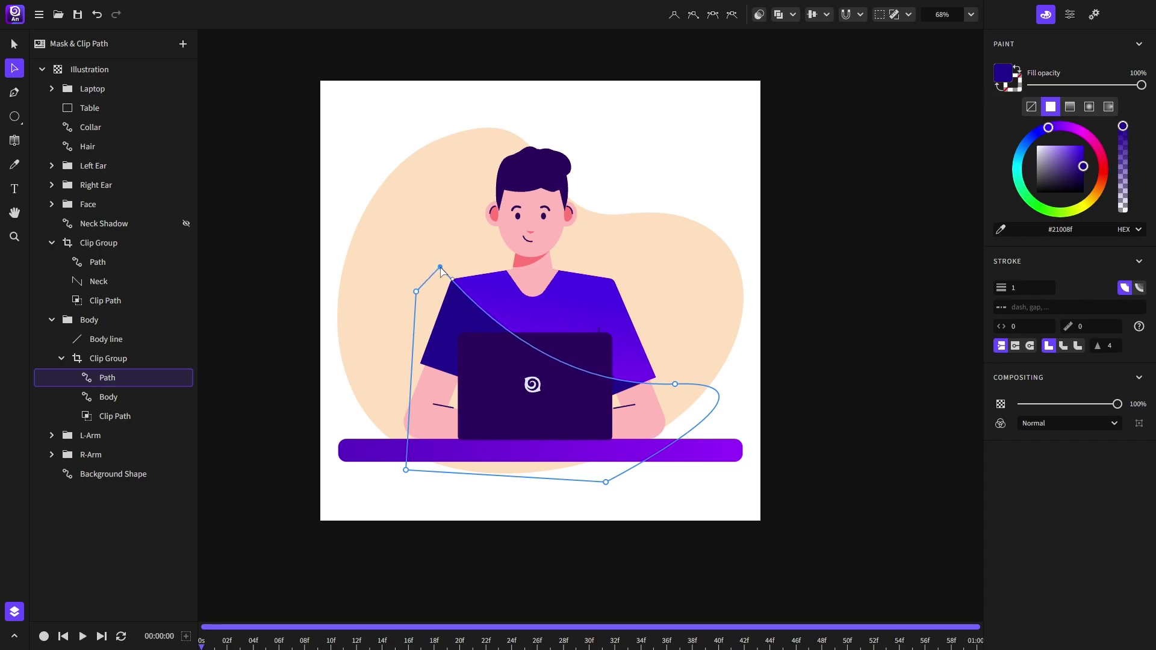
left_click(674, 381)
left_click_drag(676, 379, 660, 359)
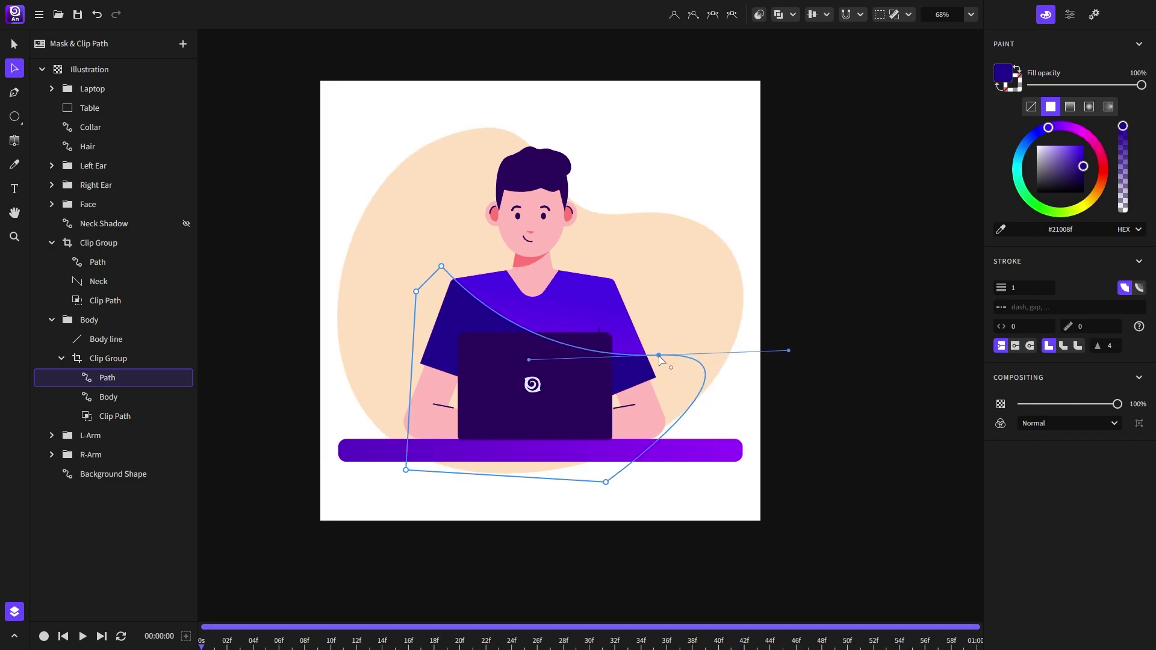
left_click_drag(1079, 85, 1071, 85)
Step: Draw a closed many-pointed star outline around the soda can with the Pen tool
left_click(12, 46)
left_click(265, 256)
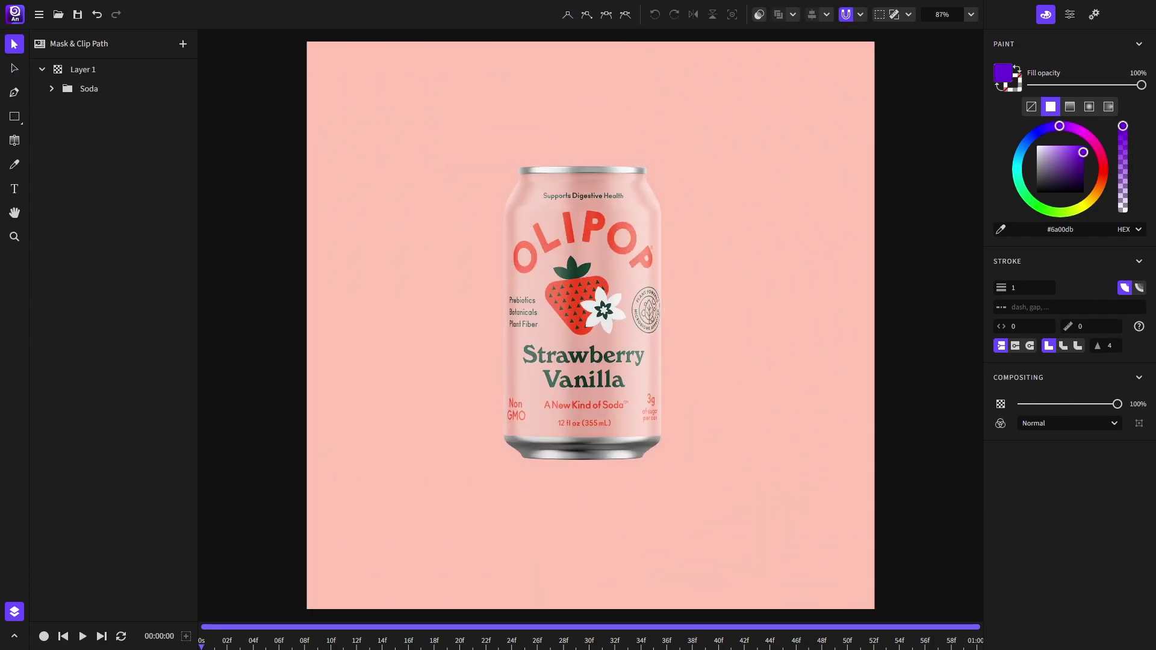
left_click(13, 93)
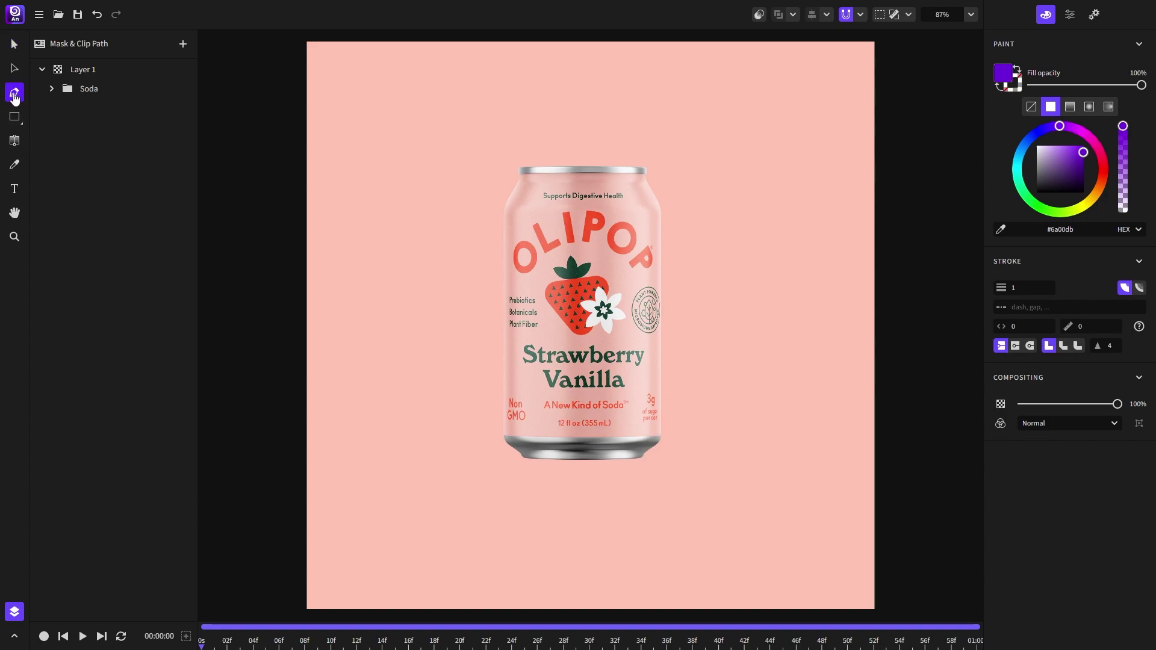
left_click(434, 429)
left_click(370, 519)
left_click(482, 480)
left_click(490, 576)
left_click(582, 493)
left_click(679, 569)
left_click(803, 501)
left_click(832, 342)
left_click(802, 208)
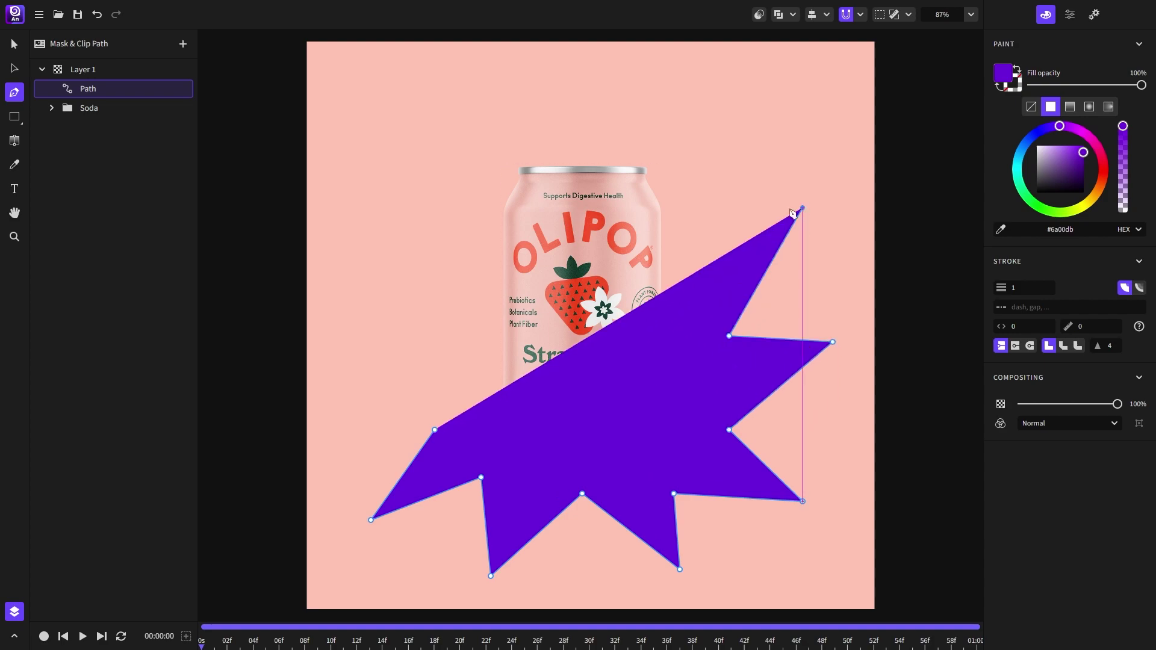
left_click(692, 83)
left_click(661, 112)
left_click(636, 144)
left_click(491, 76)
left_click(380, 145)
left_click(461, 223)
left_click(350, 271)
left_click(435, 313)
left_click(338, 417)
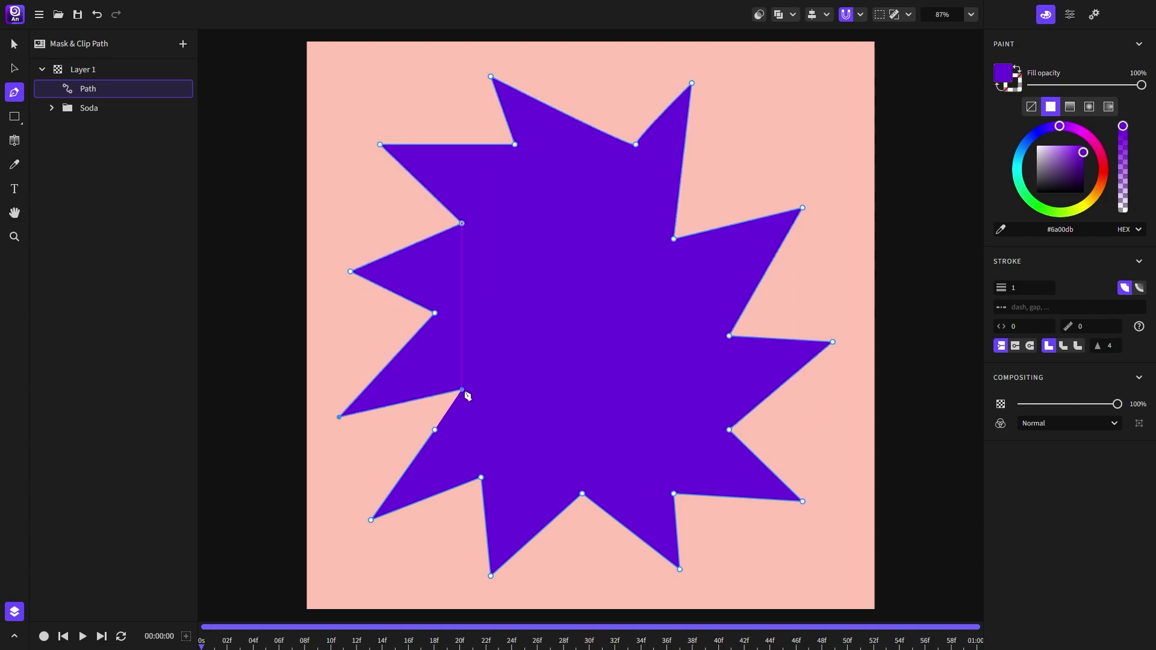
left_click(462, 391)
left_click(434, 430)
Step: Clip the Soda group to the star with Create clip path and reposition the group
left_click(14, 44)
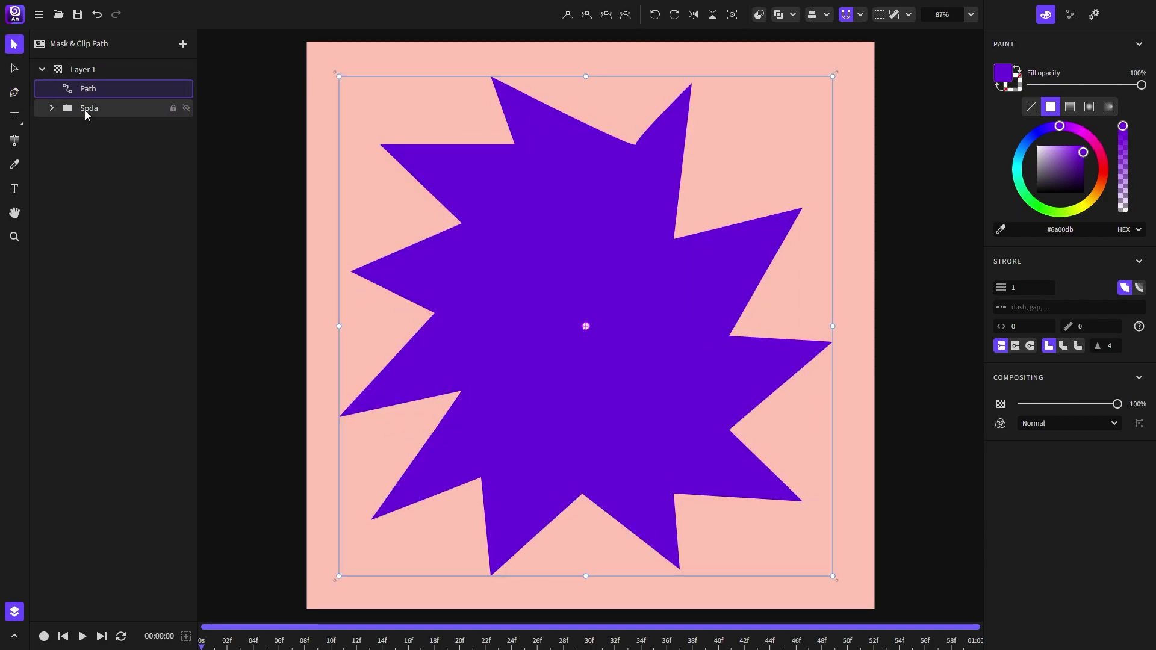
left_click(95, 108, "shift")
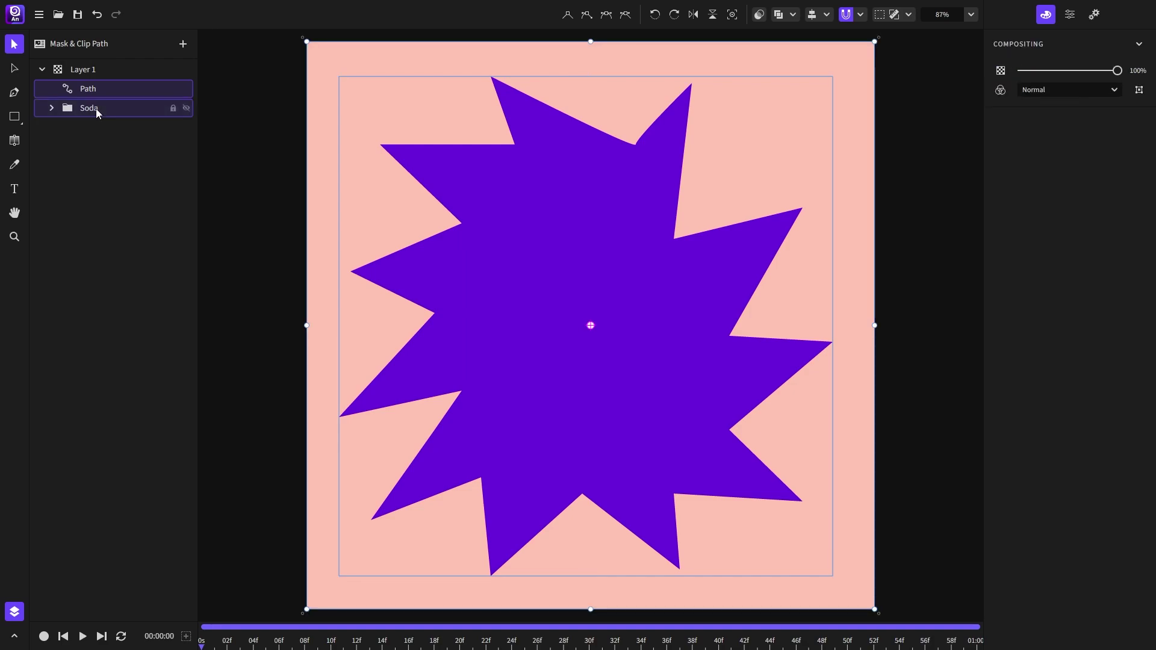
left_click(759, 16)
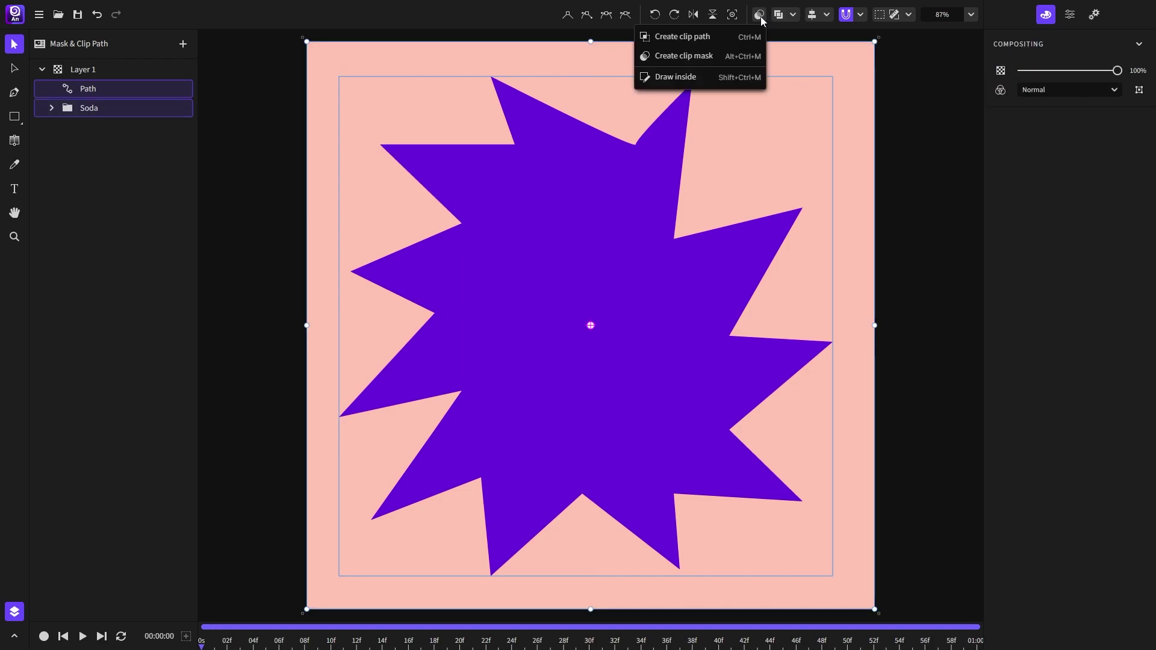
left_click(710, 37)
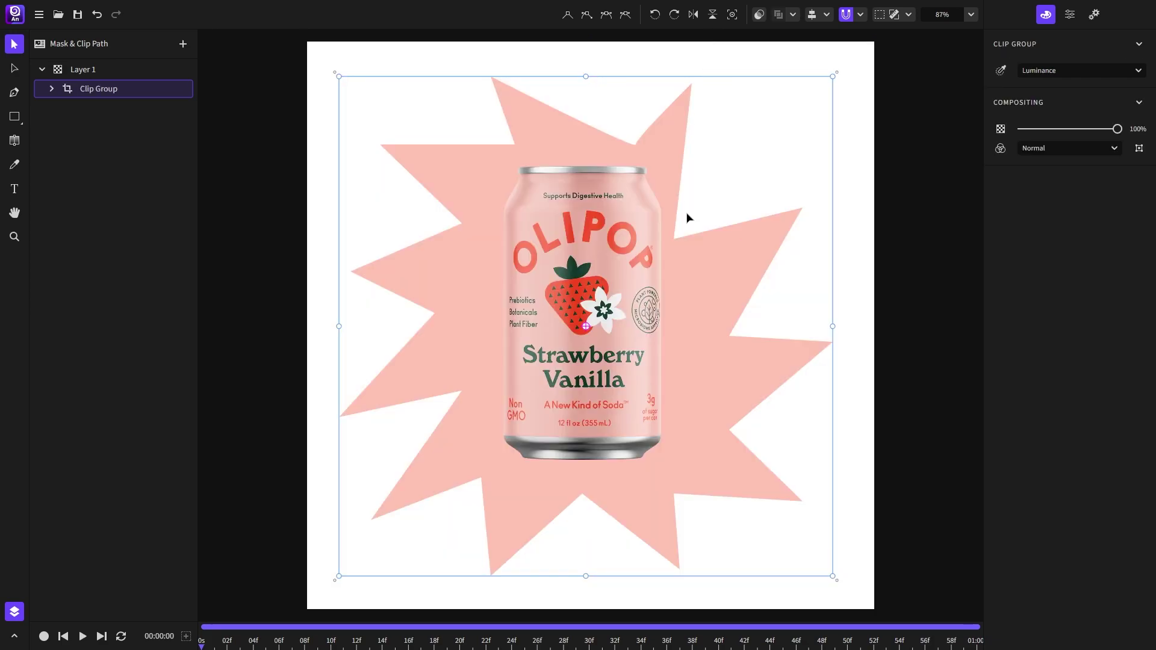
scroll(653, 275, "down", 5)
left_click_drag(712, 287, 639, 290)
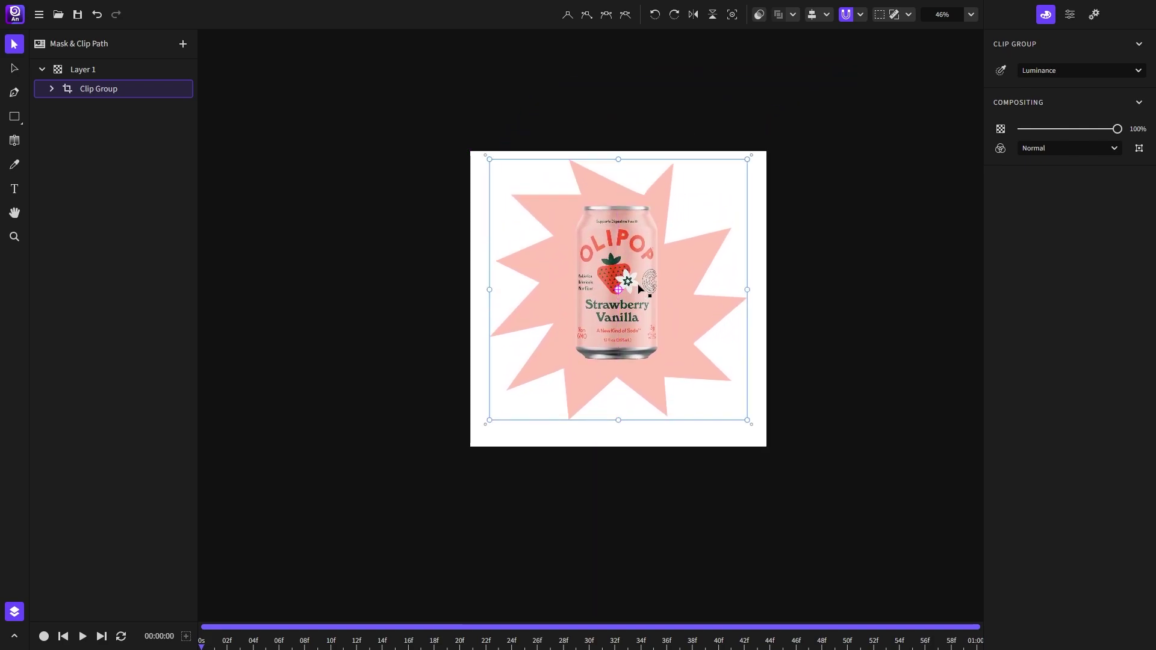
scroll(638, 288, "up", 4)
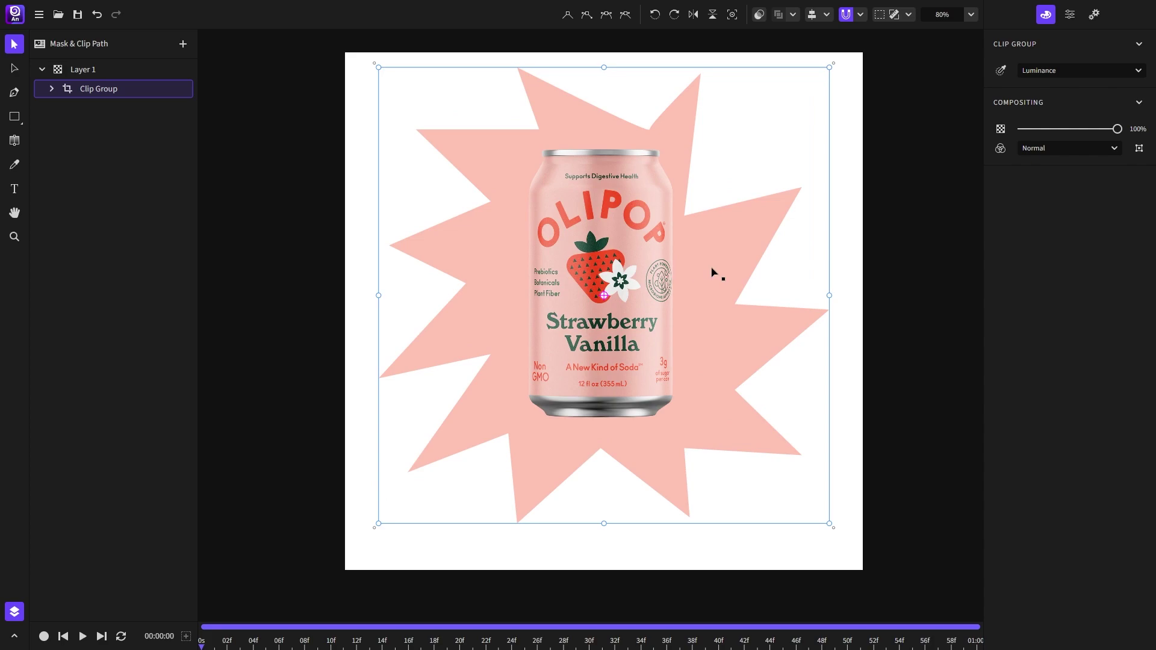
Step: Drag the star clip path's top and lower-right points onto the can, curving its top edge
double_click(704, 272)
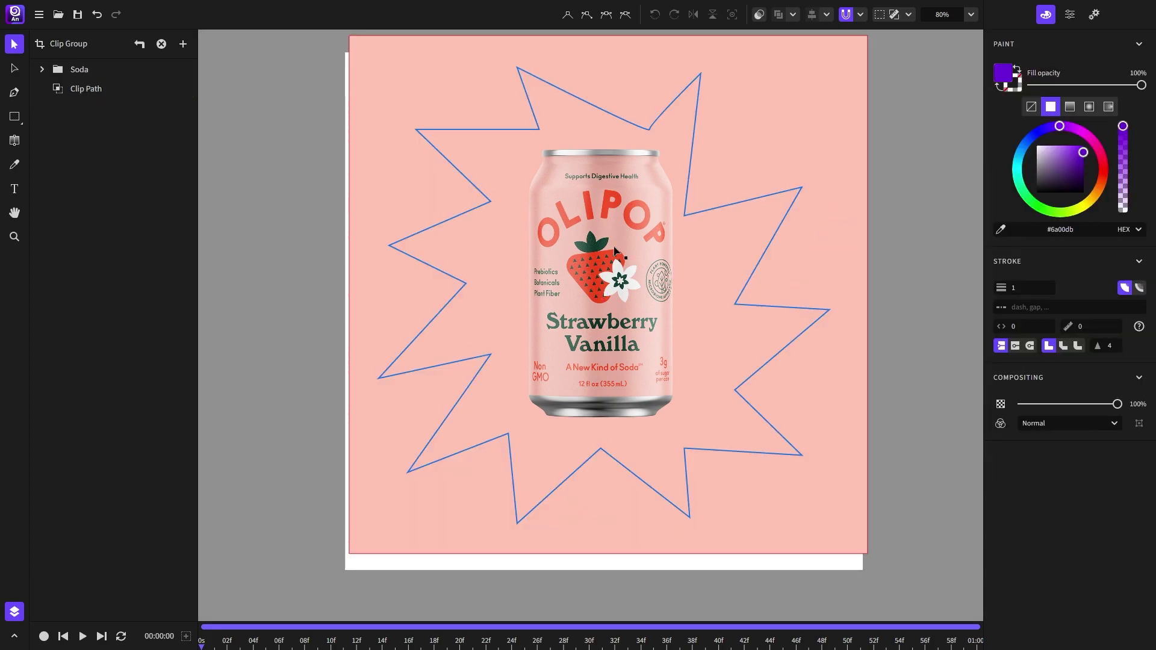
left_click(104, 88)
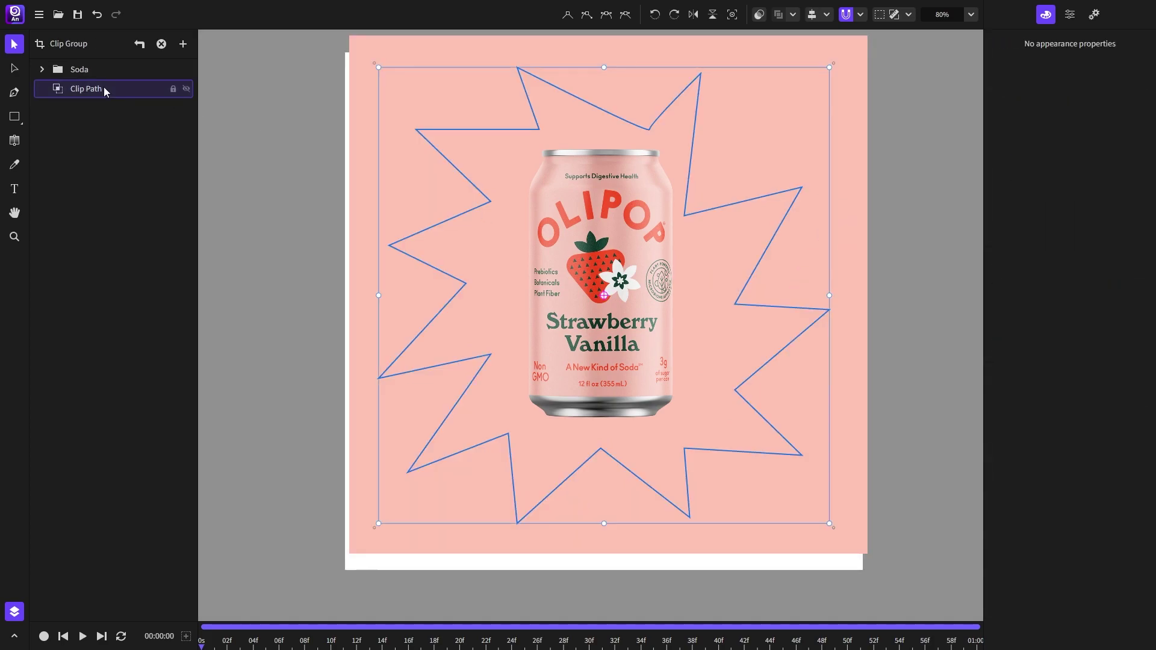
left_click(14, 68)
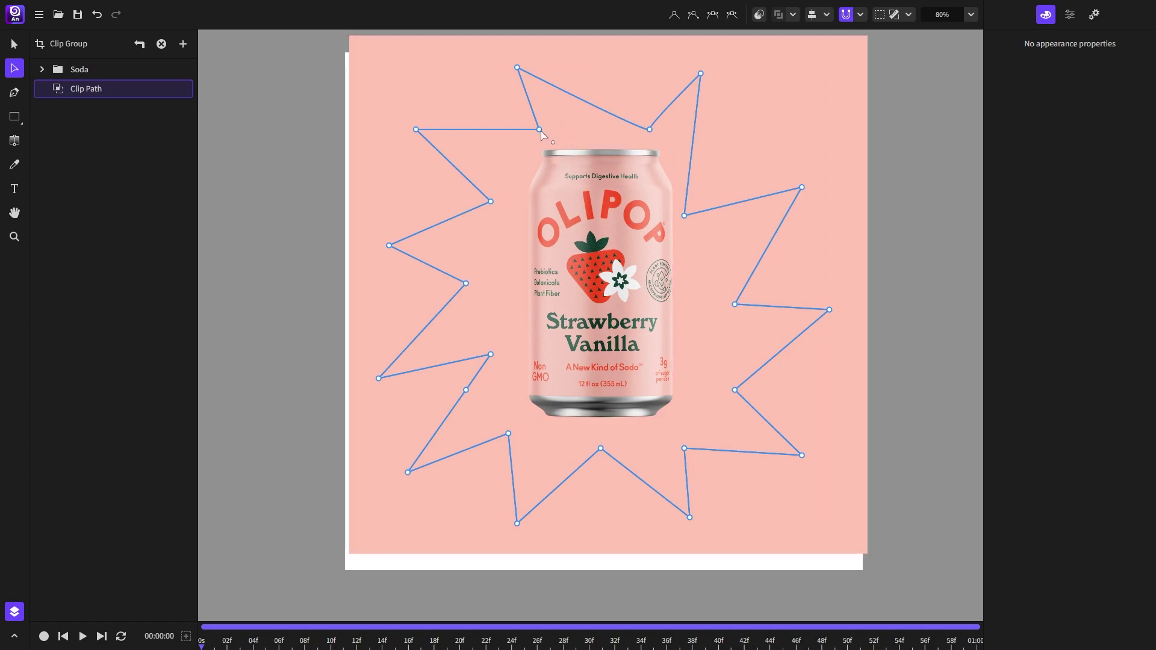
left_click_drag(539, 129, 598, 198)
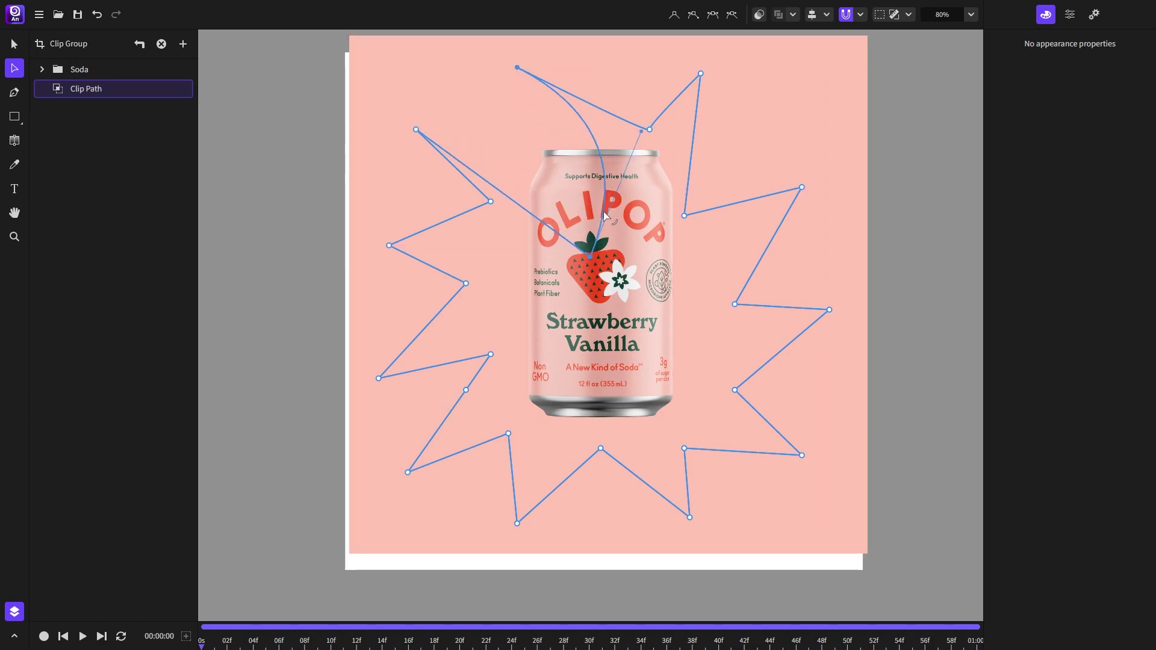
left_click_drag(490, 201, 509, 283)
left_click_drag(684, 448, 672, 331)
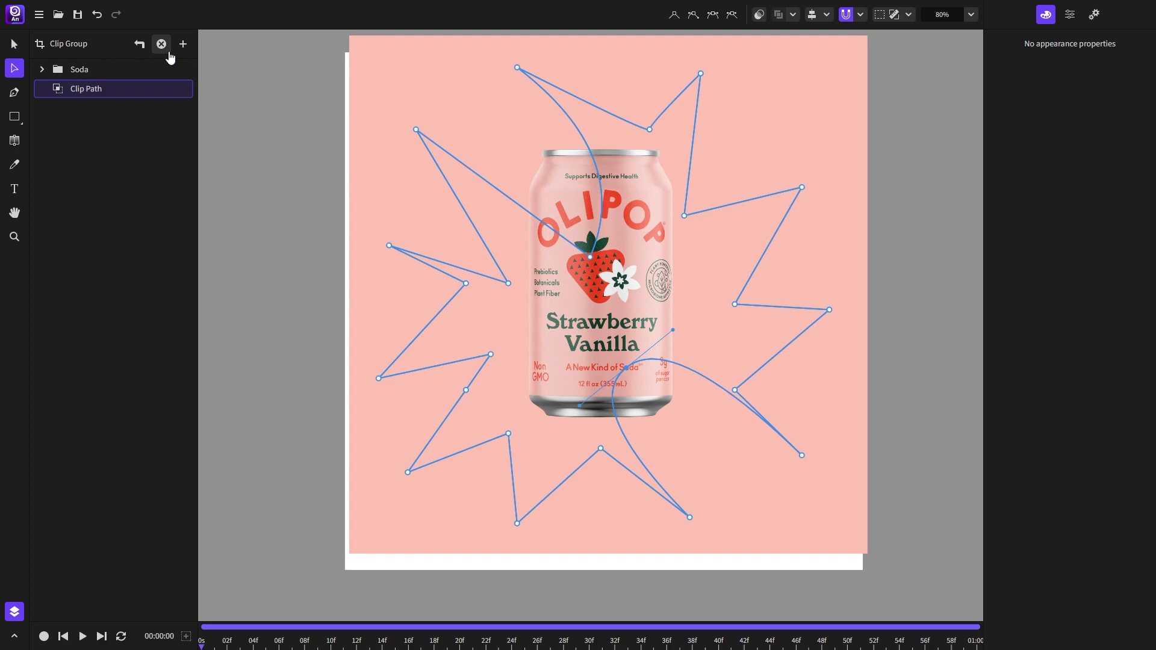
left_click(161, 44)
Step: Centre the clipped star group horizontally and vertically on the artboard
left_click(17, 46)
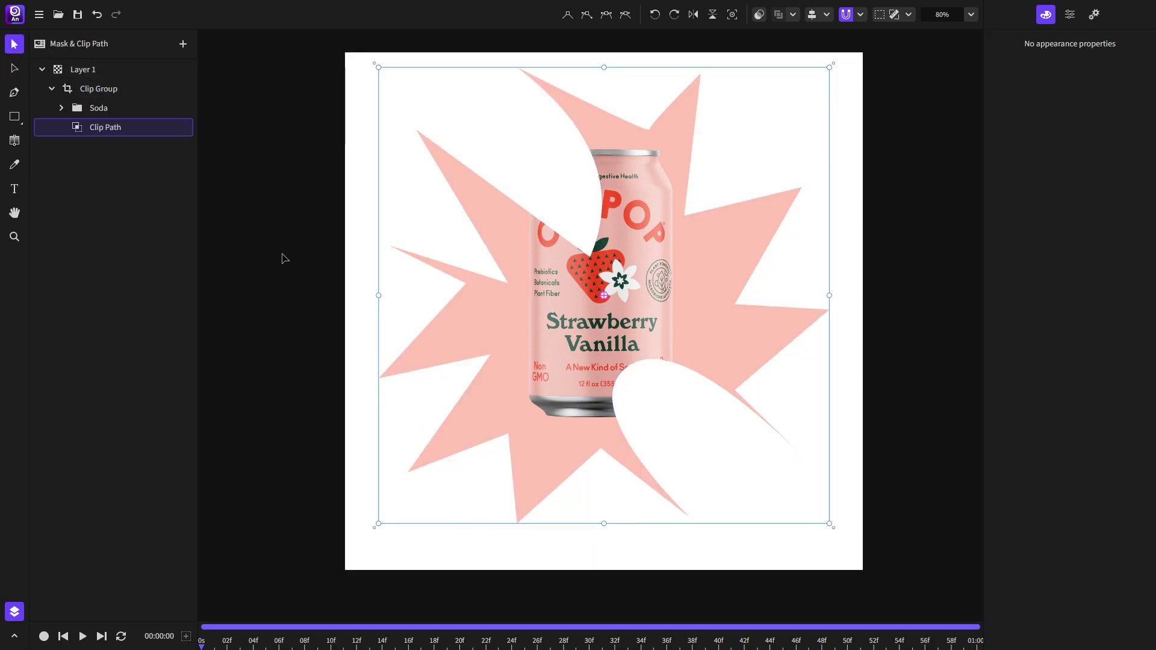
left_click(283, 258)
scroll(561, 299, "down", 3)
left_click_drag(575, 299, 836, 299)
left_click(833, 428)
scroll(891, 299, "up", 3)
scroll(751, 299, "down", 5)
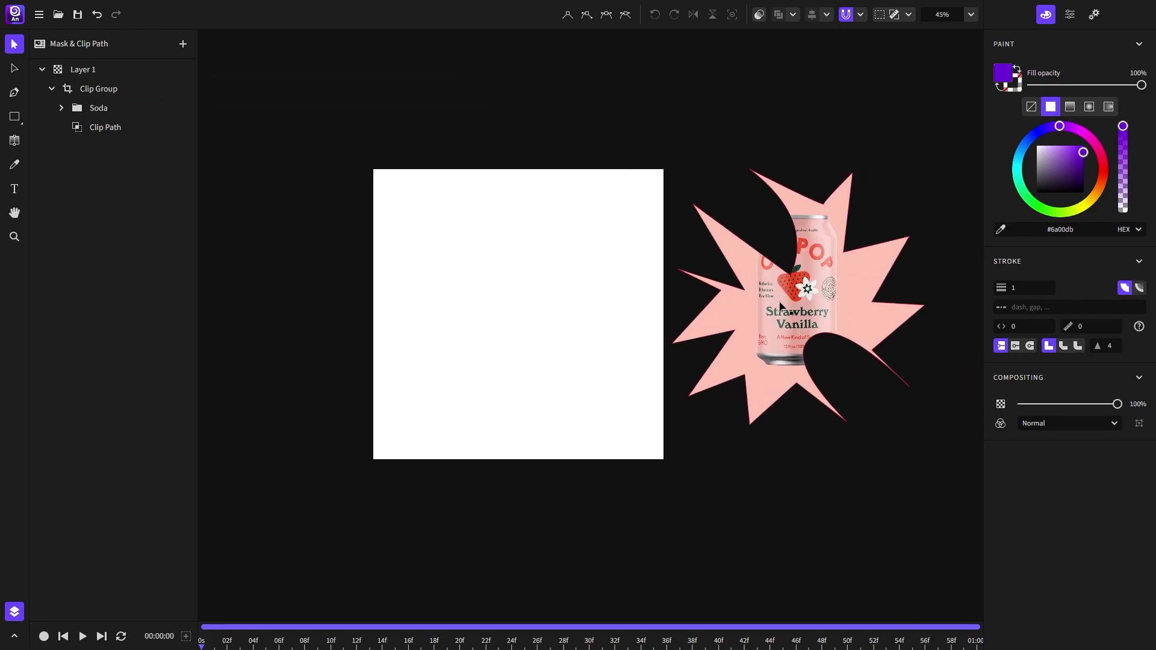
left_click(779, 305)
left_click(811, 14)
left_click(826, 15)
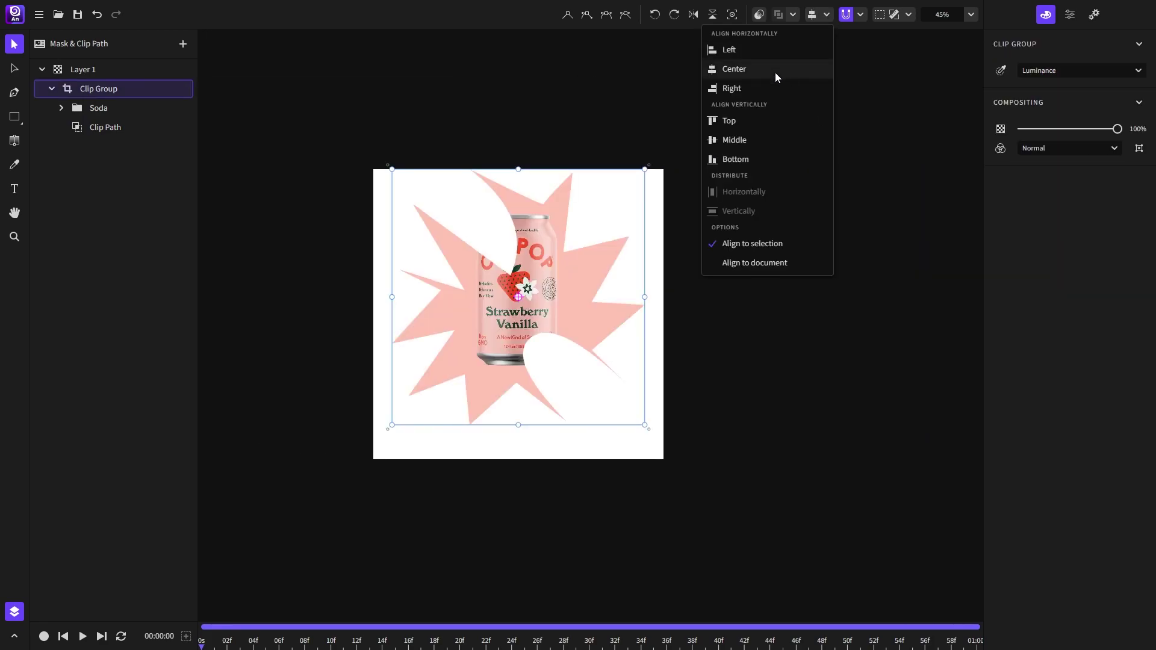
left_click(740, 141)
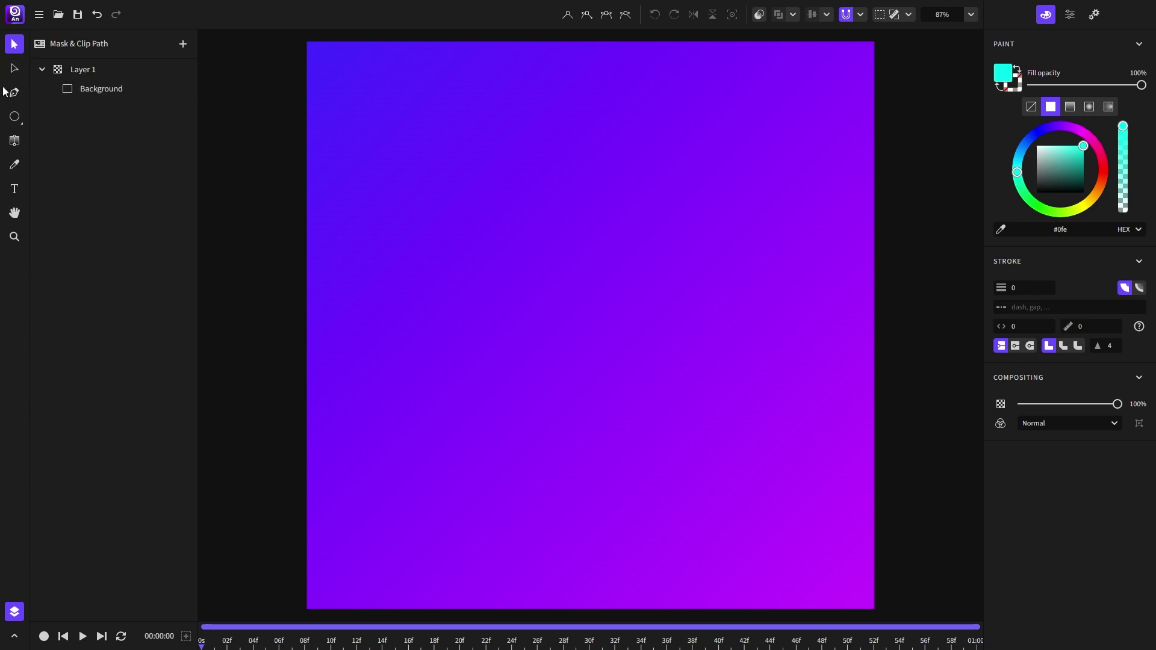
Step: Draw a cyan circle in the poster's upper middle and select it with the gradient Background
left_click(14, 116)
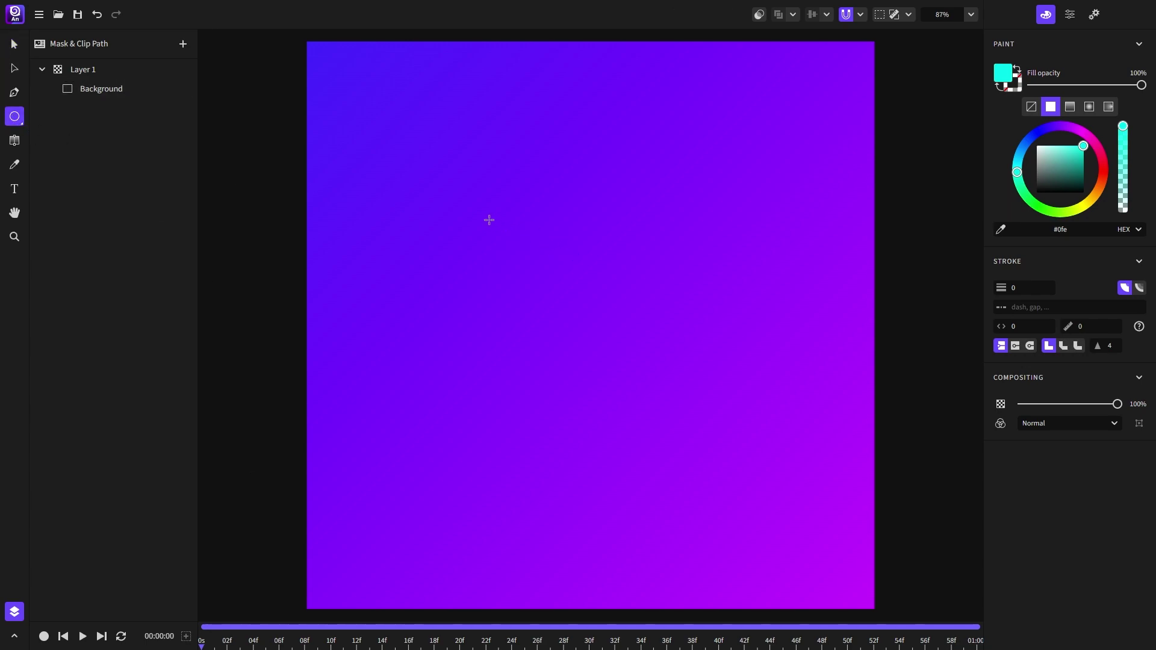
left_click_drag(489, 220, 666, 399)
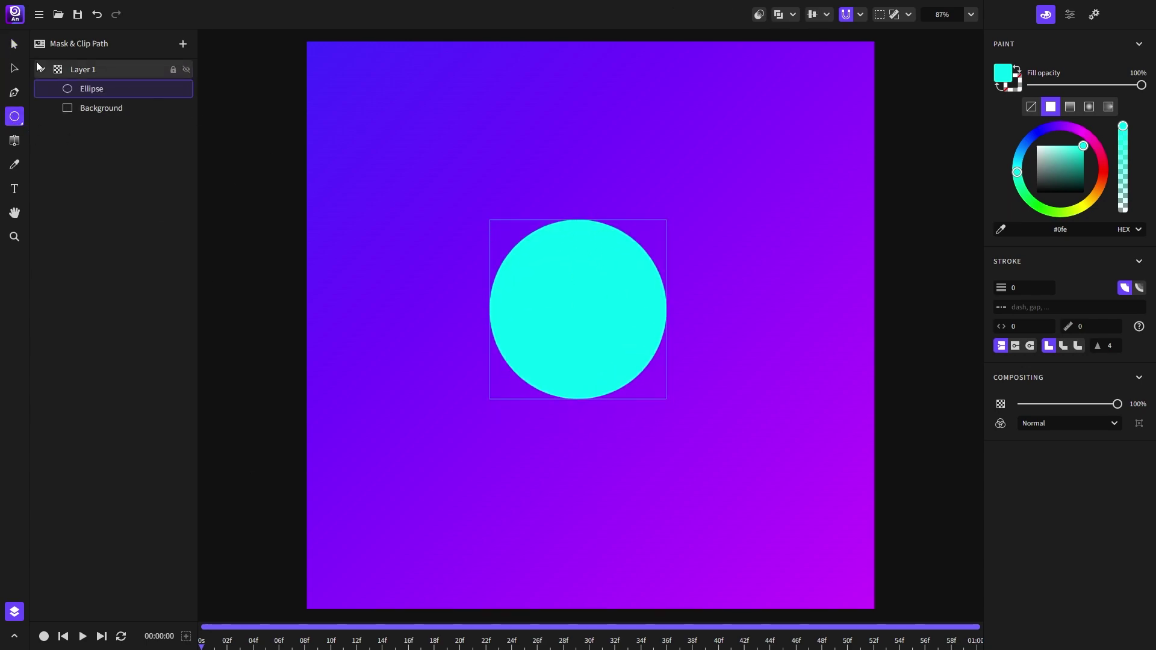
left_click(14, 44)
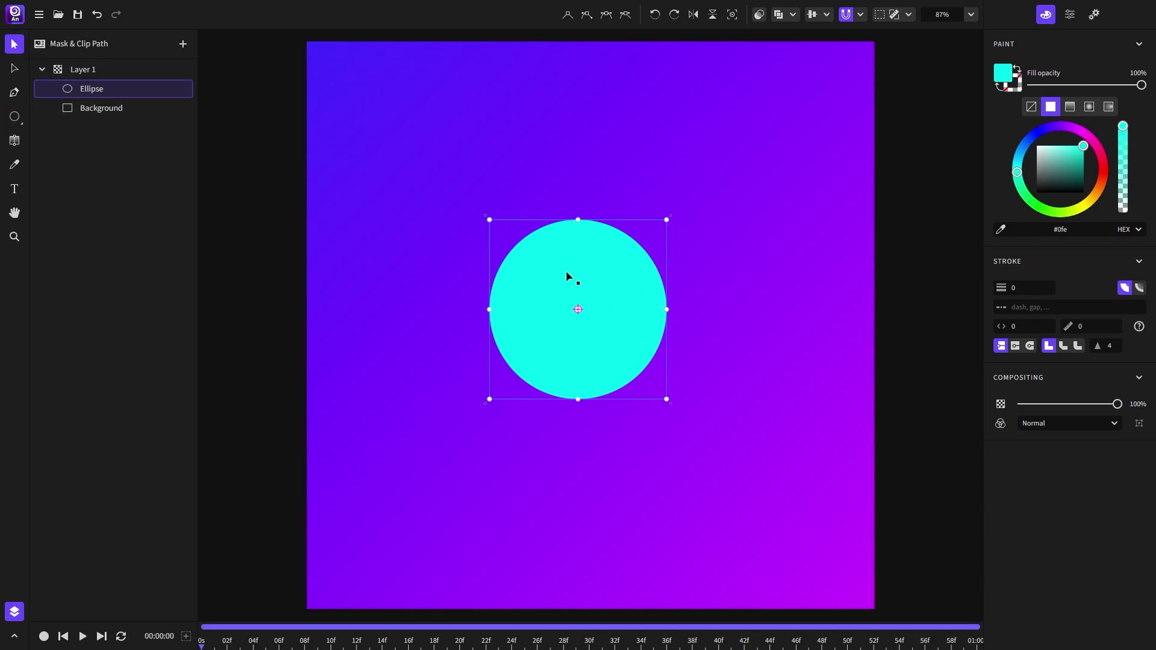
left_click(122, 109, "shift")
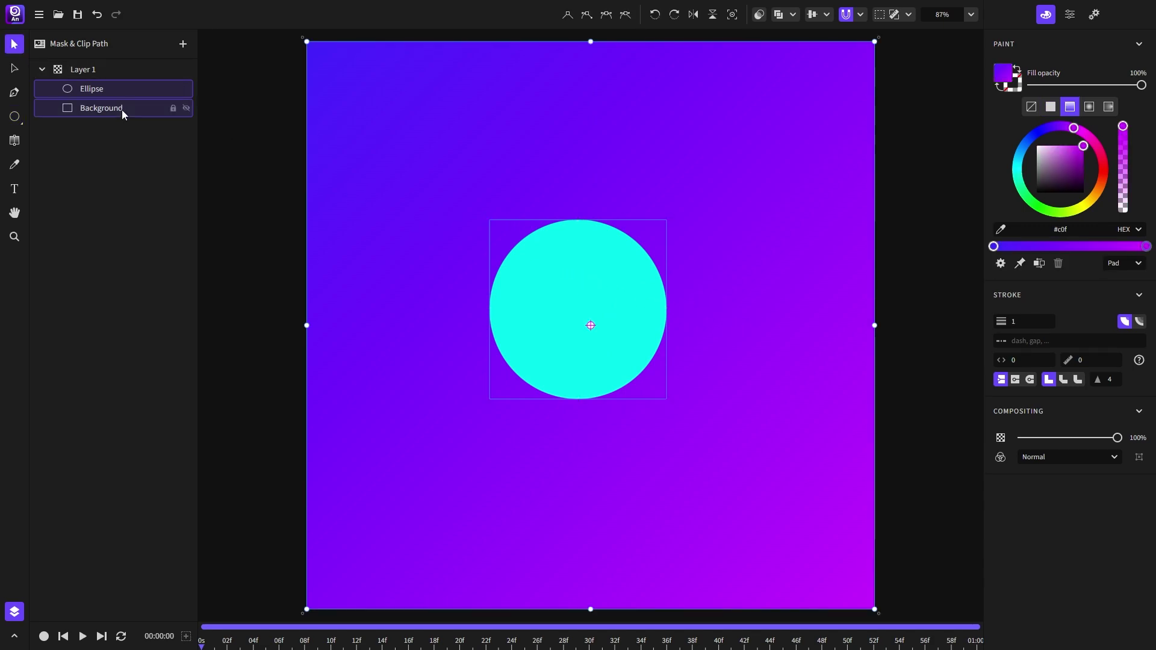
Step: Make the circle a clip mask over the gradient and move it to the centre guide
left_click(759, 14)
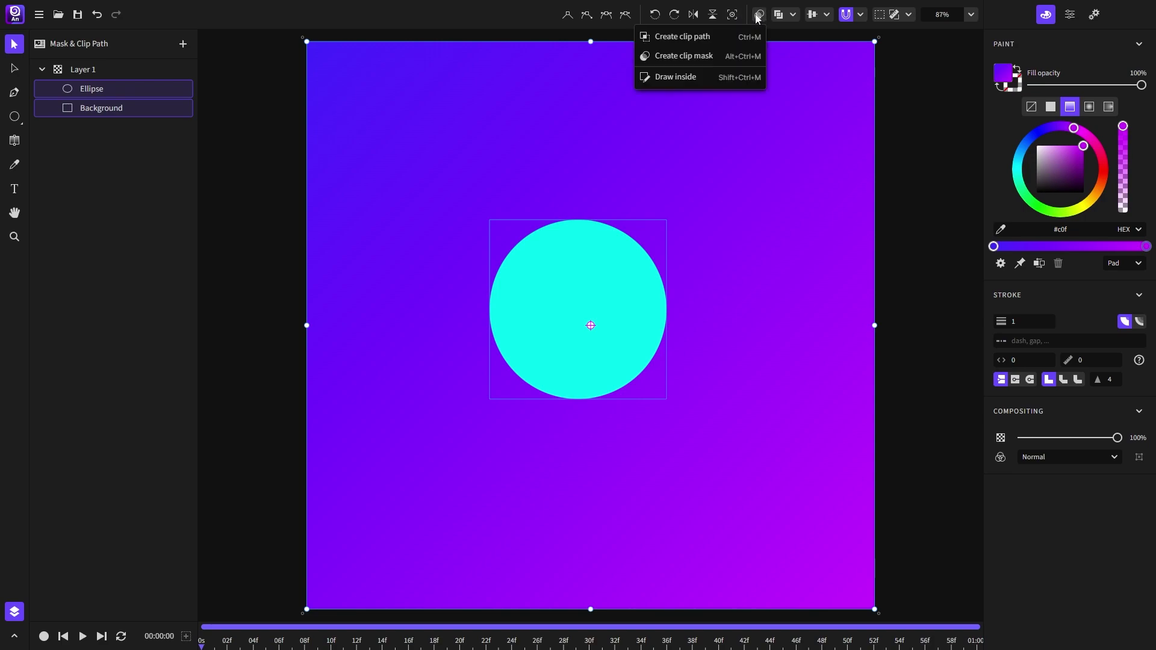
left_click(701, 59)
left_click(722, 201)
left_click_drag(547, 280, 583, 240)
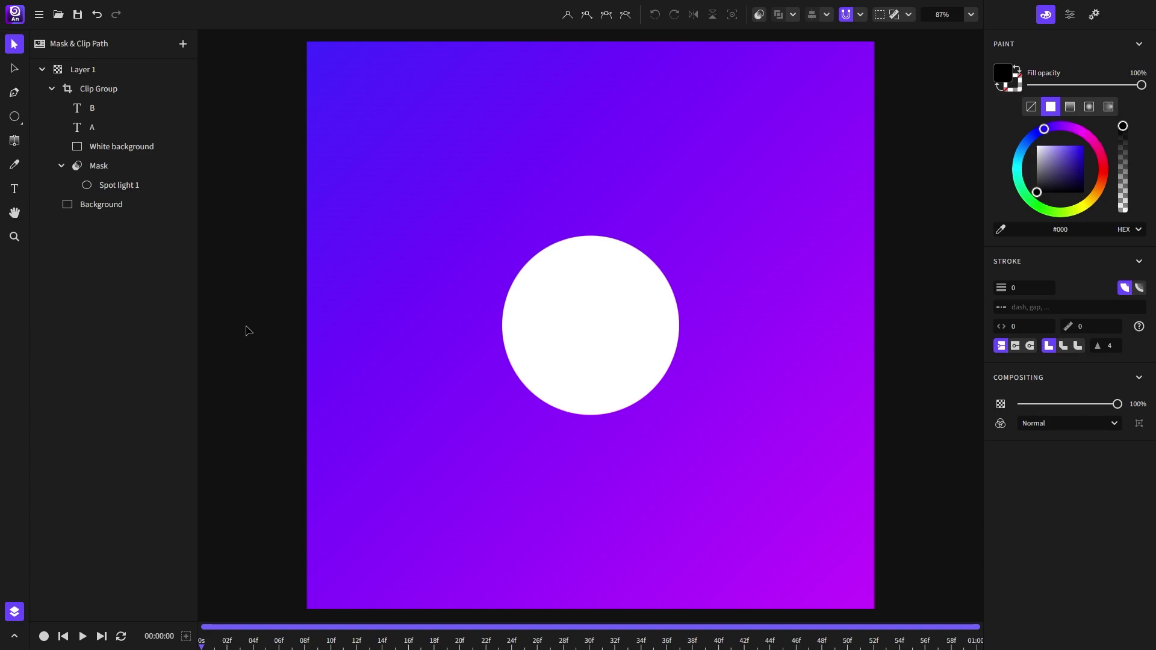
Step: Adjust Spot light 1's fill, then drag the circle up-left so it reveals the letter A
left_click(122, 187)
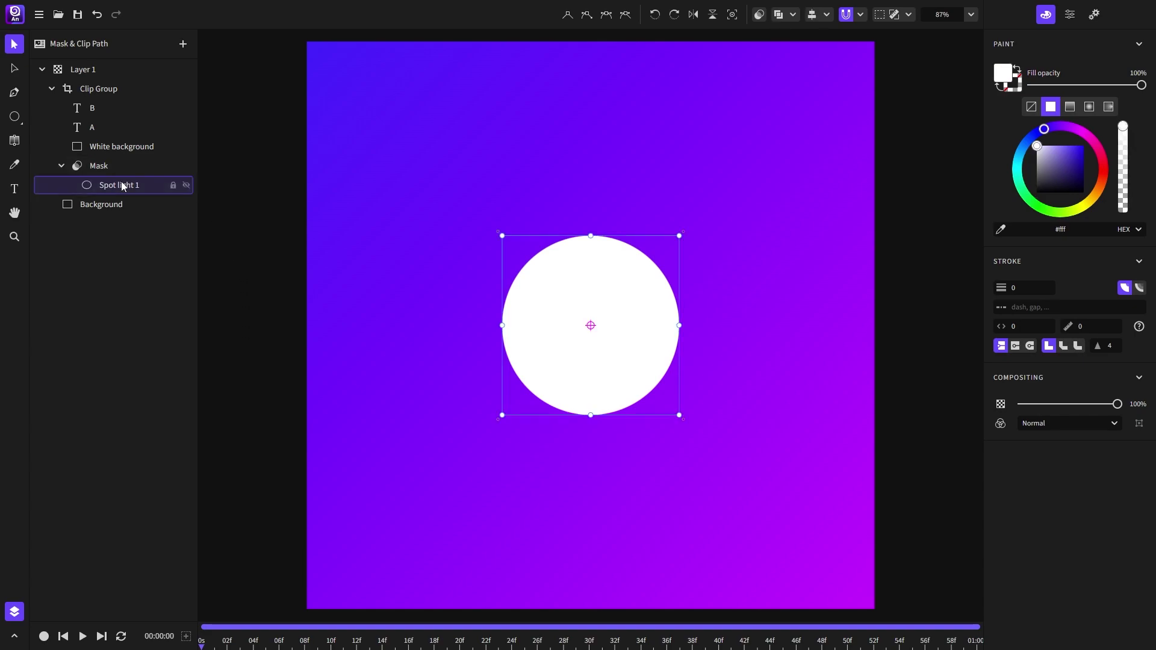
left_click_drag(1051, 157, 1010, 133)
left_click(114, 149)
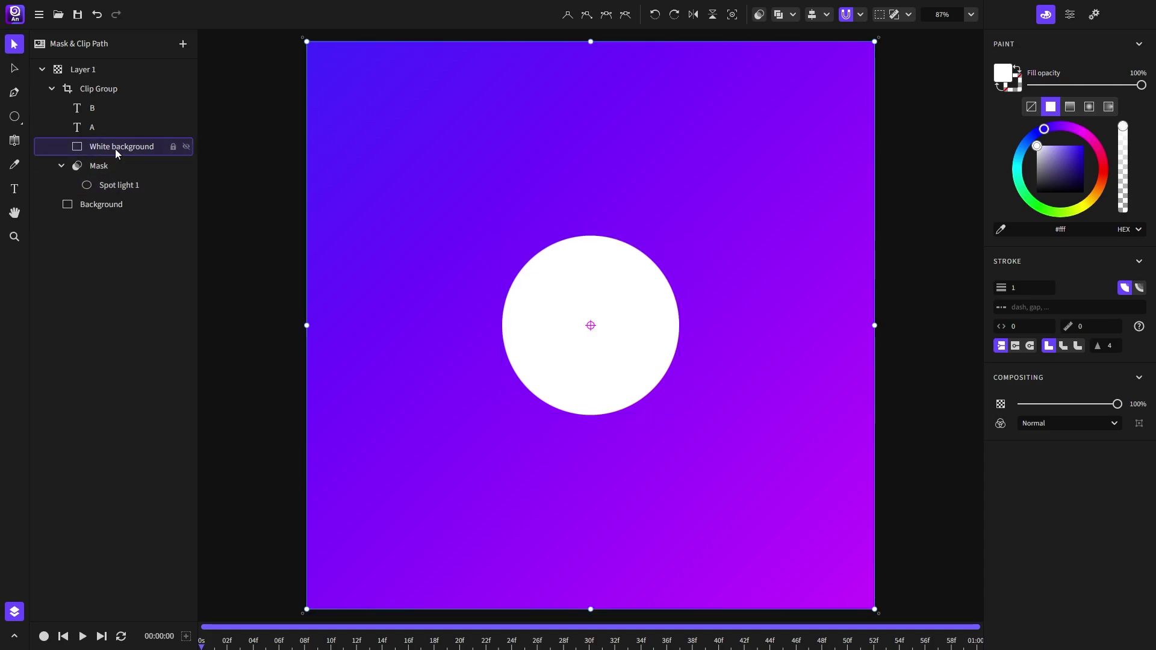
left_click(102, 122)
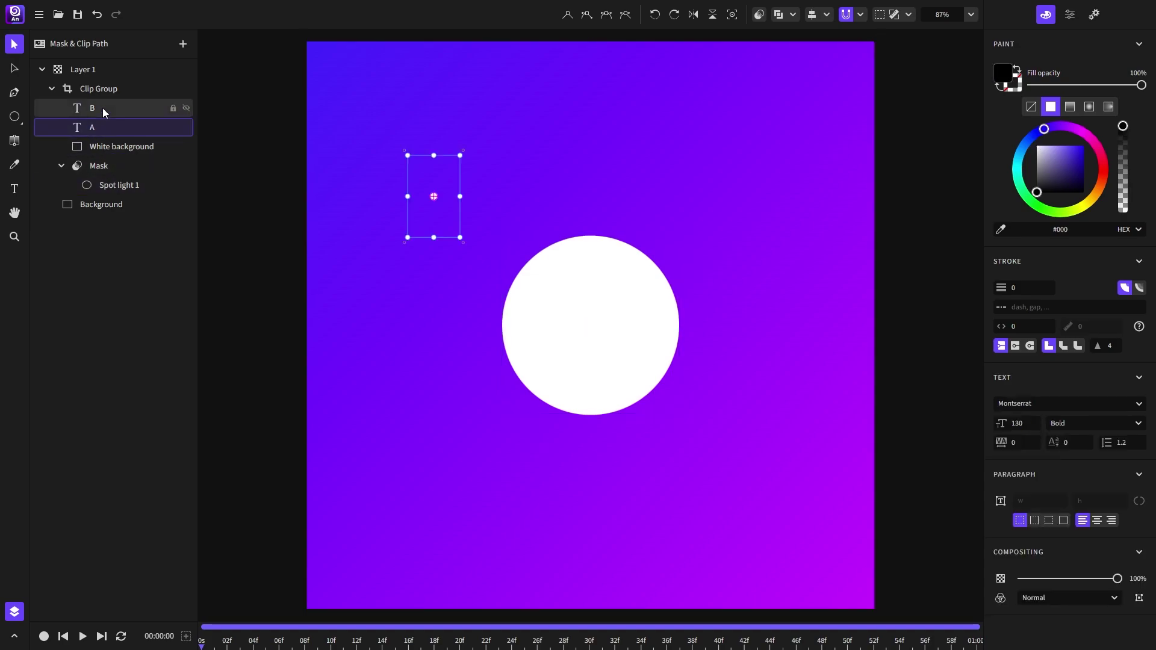
left_click(102, 107)
left_click(112, 186)
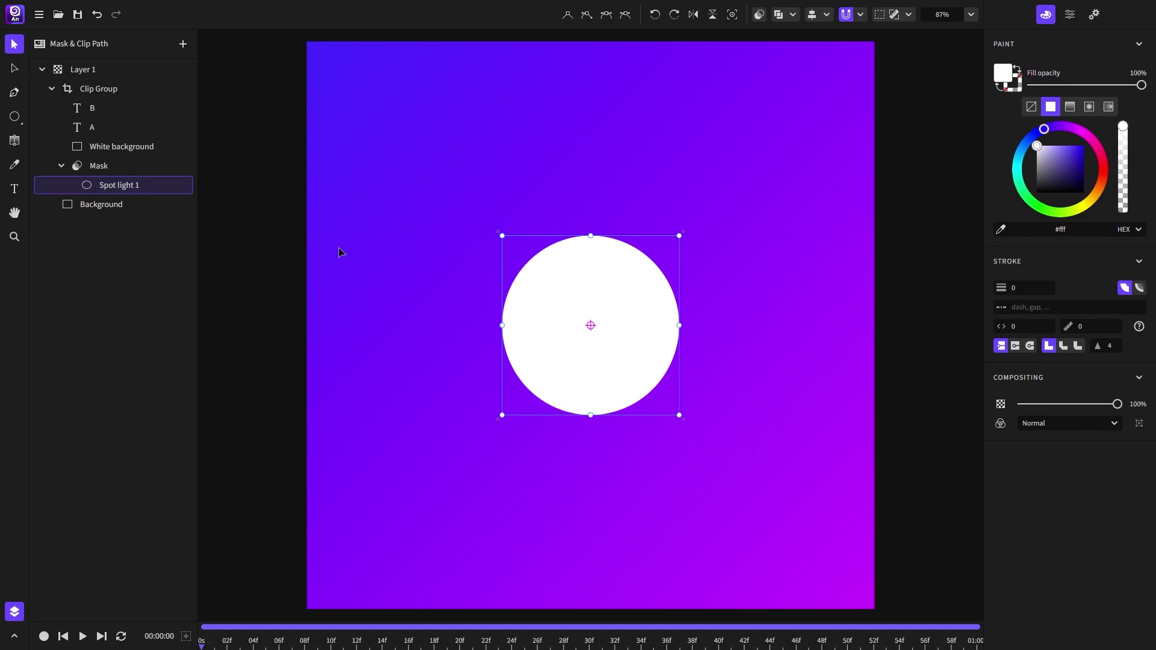
left_click_drag(582, 320, 441, 206)
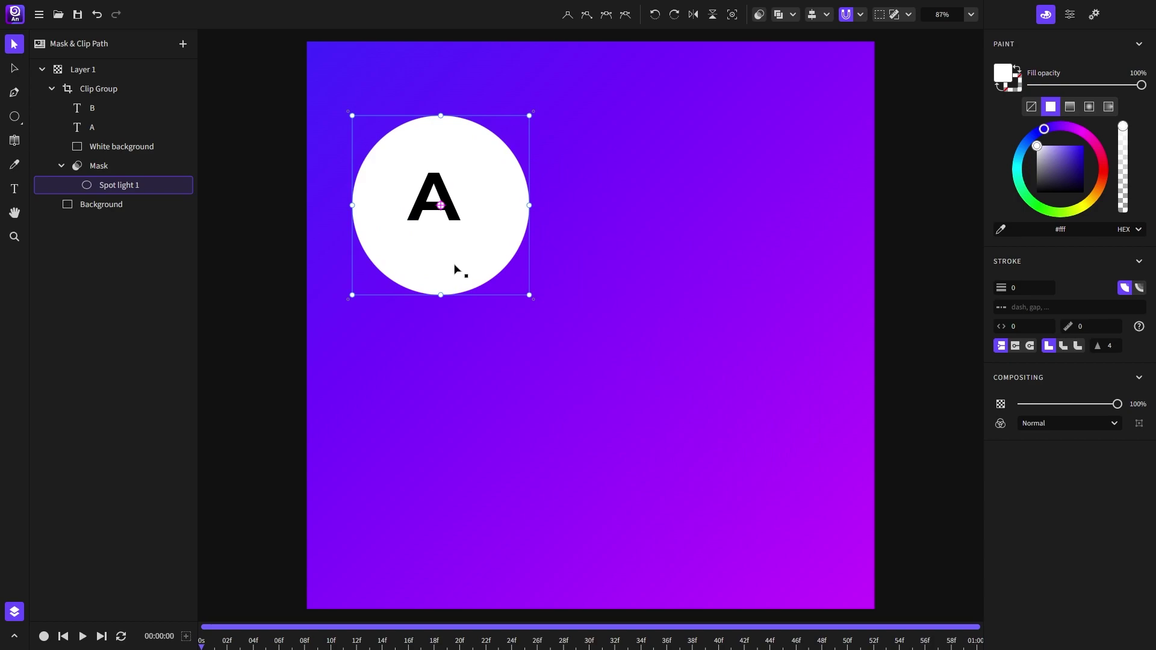
Step: Add a Blur effect of 44 to Spot light 1, leaving the glow over the letter A
right_click(120, 187)
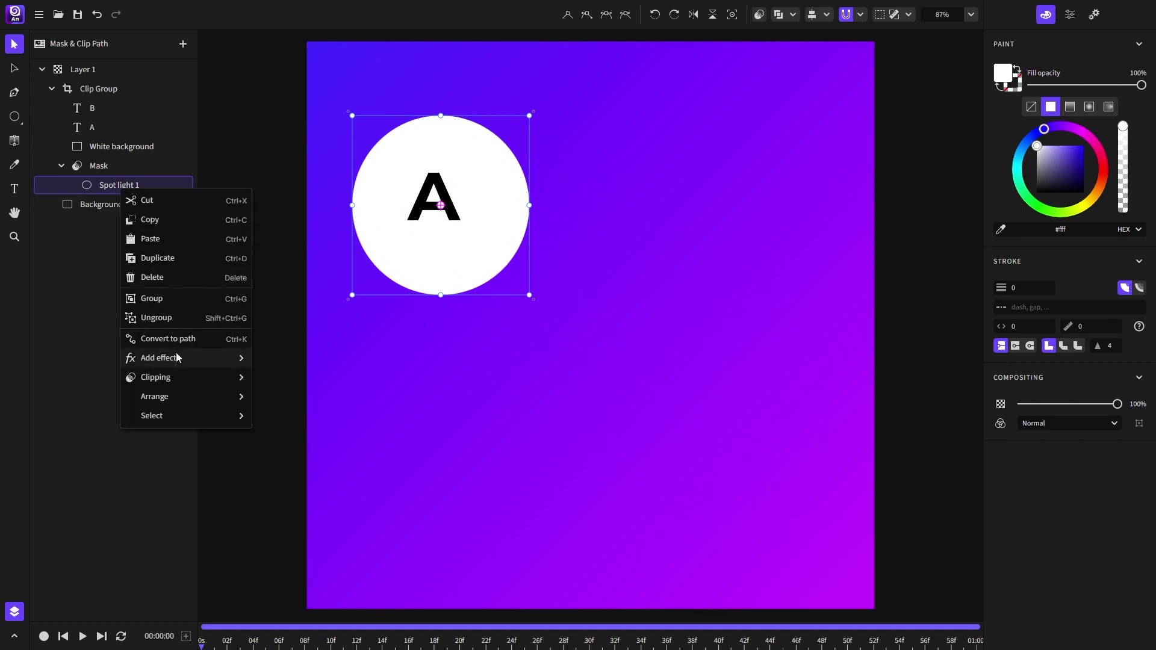
mouse_move(175, 358)
left_click(297, 377)
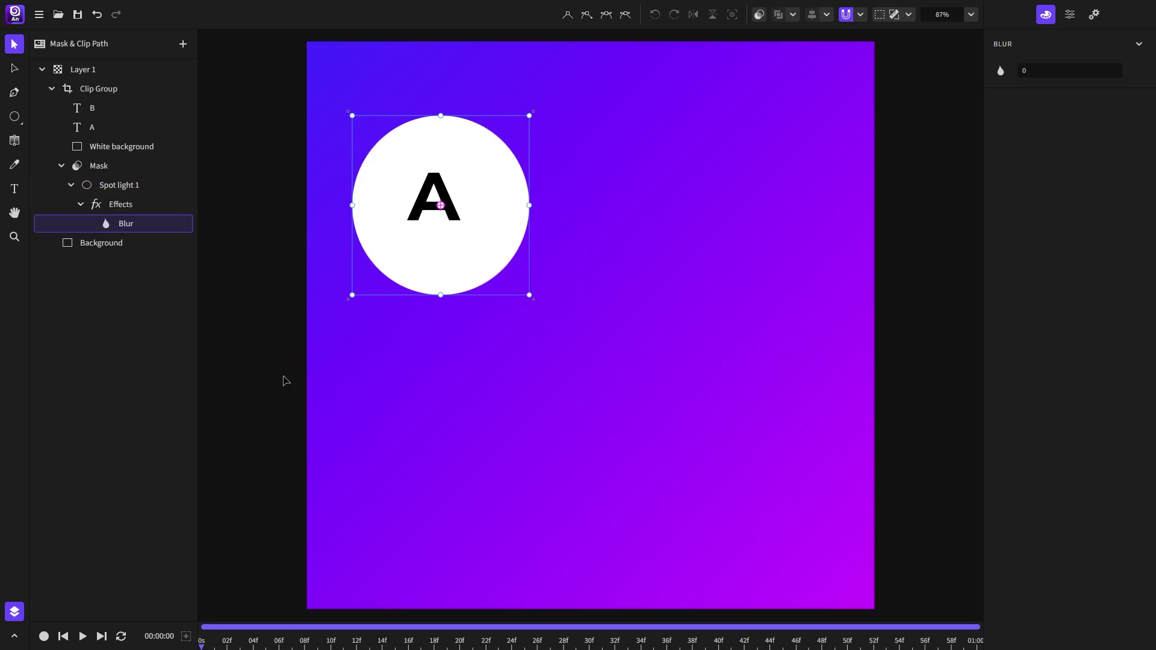
left_click_drag(1017, 71, 1151, 77)
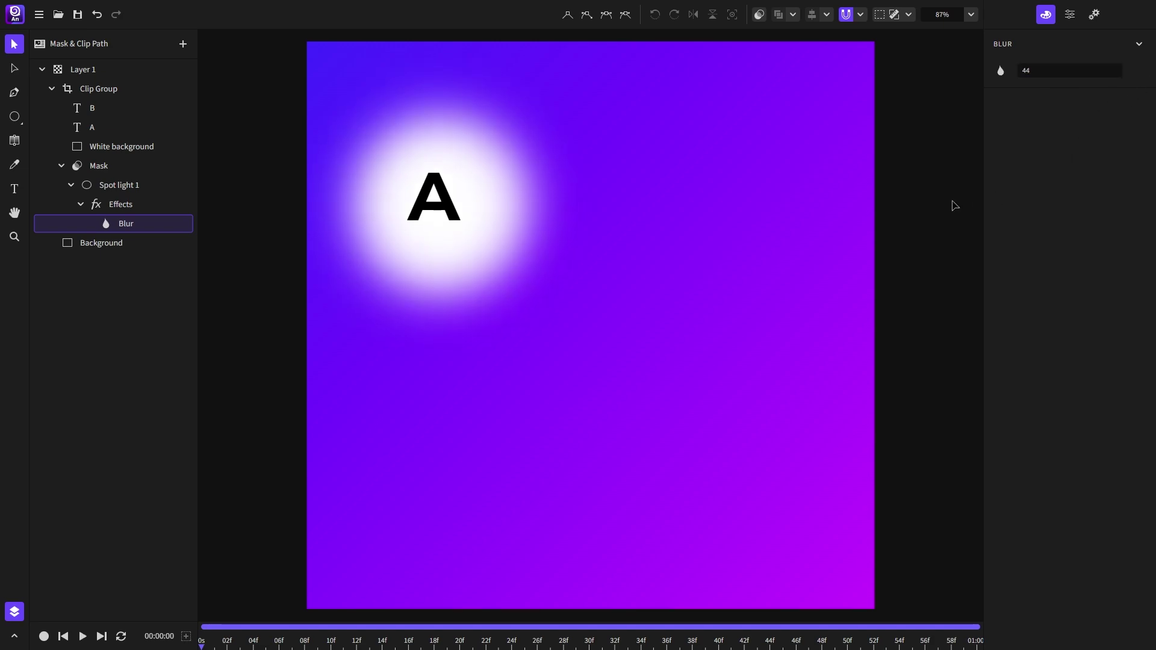
left_click(107, 187)
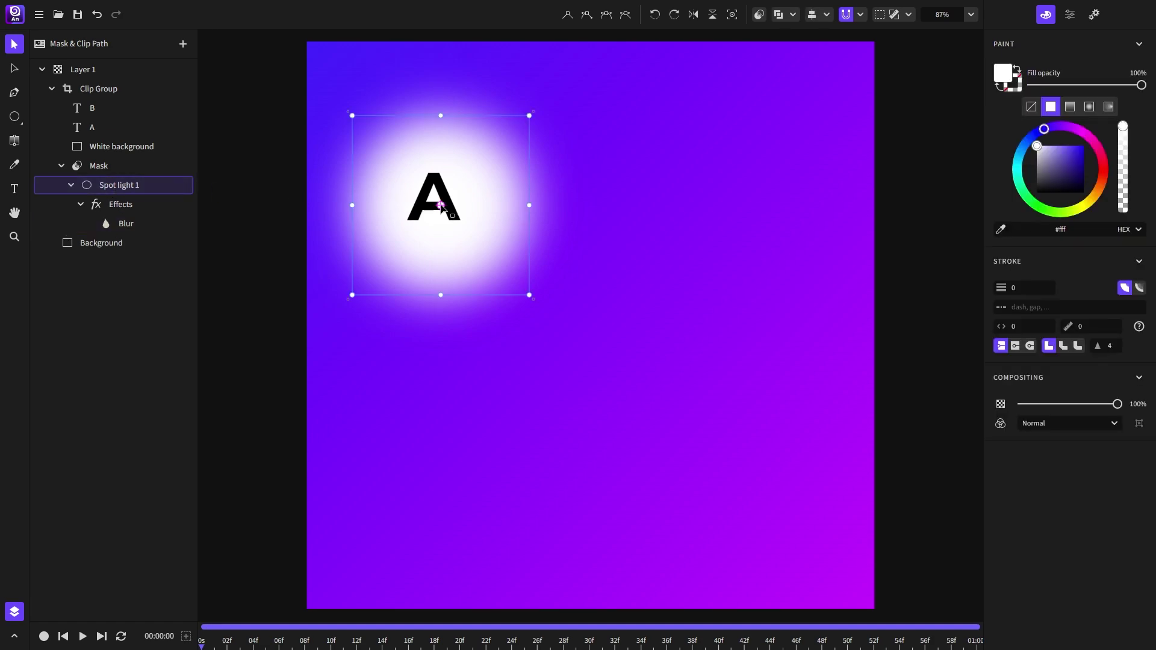
mouse_move(441, 206)
left_mouse_down()
mouse_move(632, 417)
mouse_move(688, 456)
mouse_move(729, 459)
mouse_move(727, 425)
mouse_move(640, 302)
mouse_move(480, 173)
mouse_move(441, 191)
mouse_move(440, 206)
left_mouse_up()
Step: Duplicate Spot light 1, move the copy over B, and reshape it into a wide flat ellipse
left_click(71, 186)
right_click(106, 189)
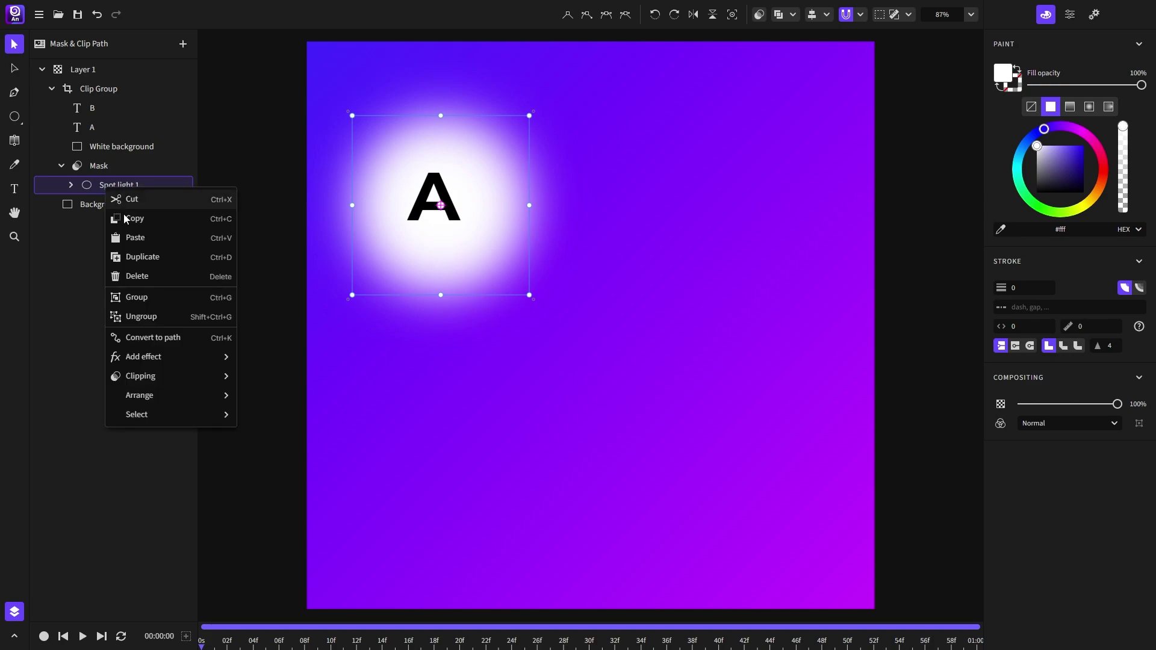
left_click(138, 255)
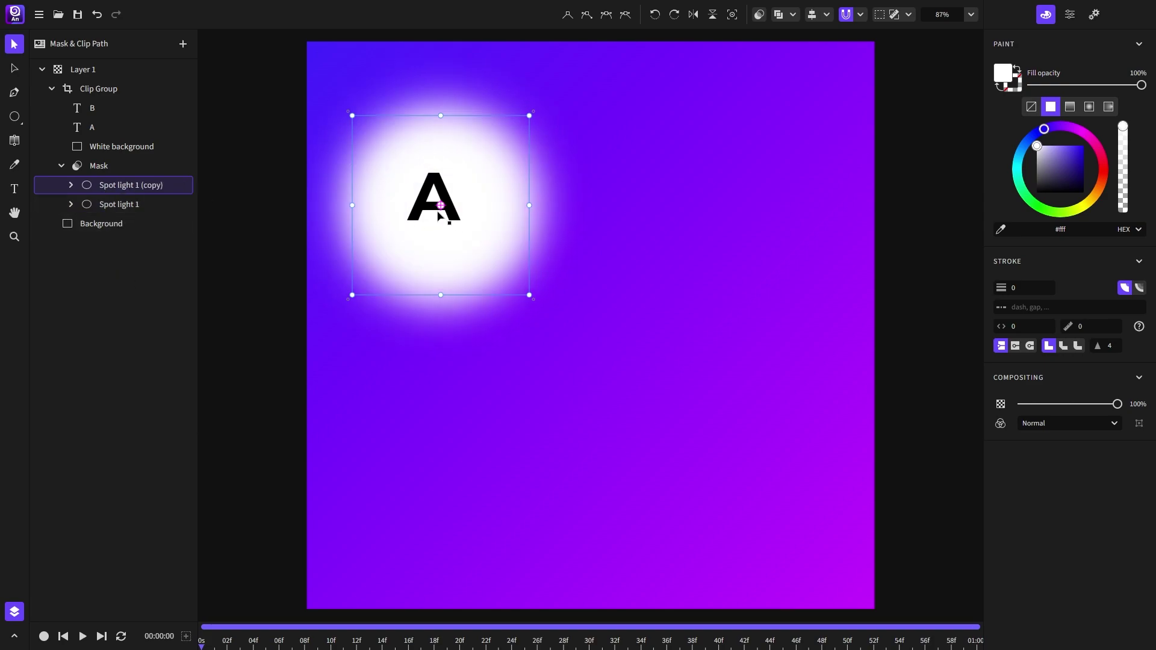
left_click_drag(442, 208, 718, 455)
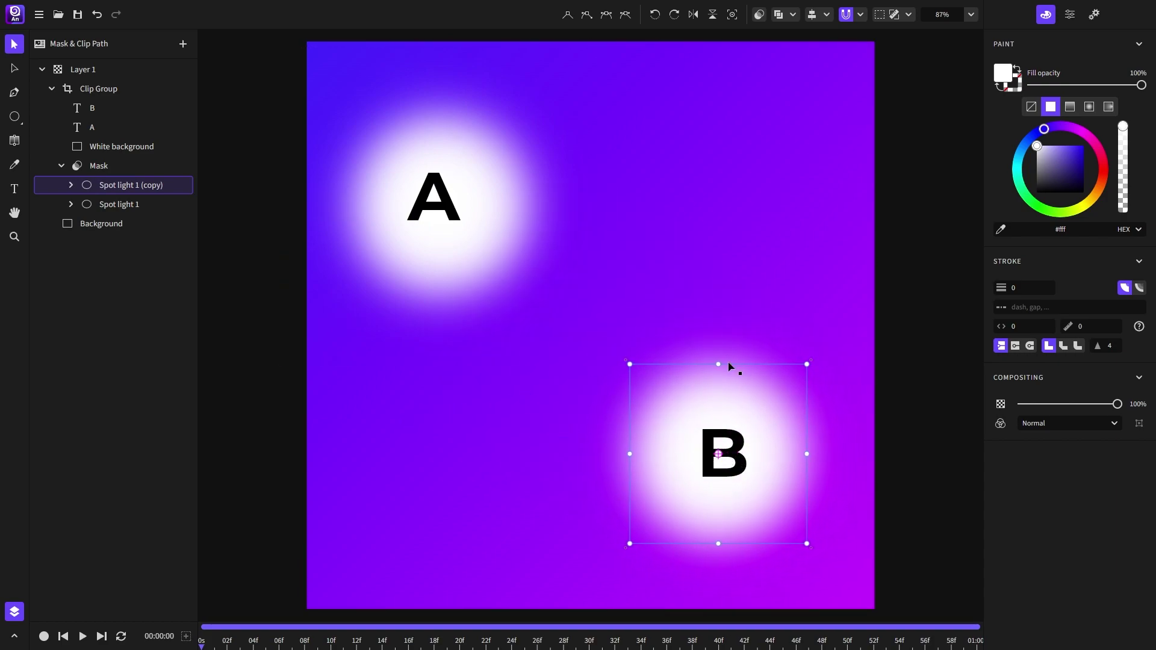
left_click_drag(718, 364, 718, 420)
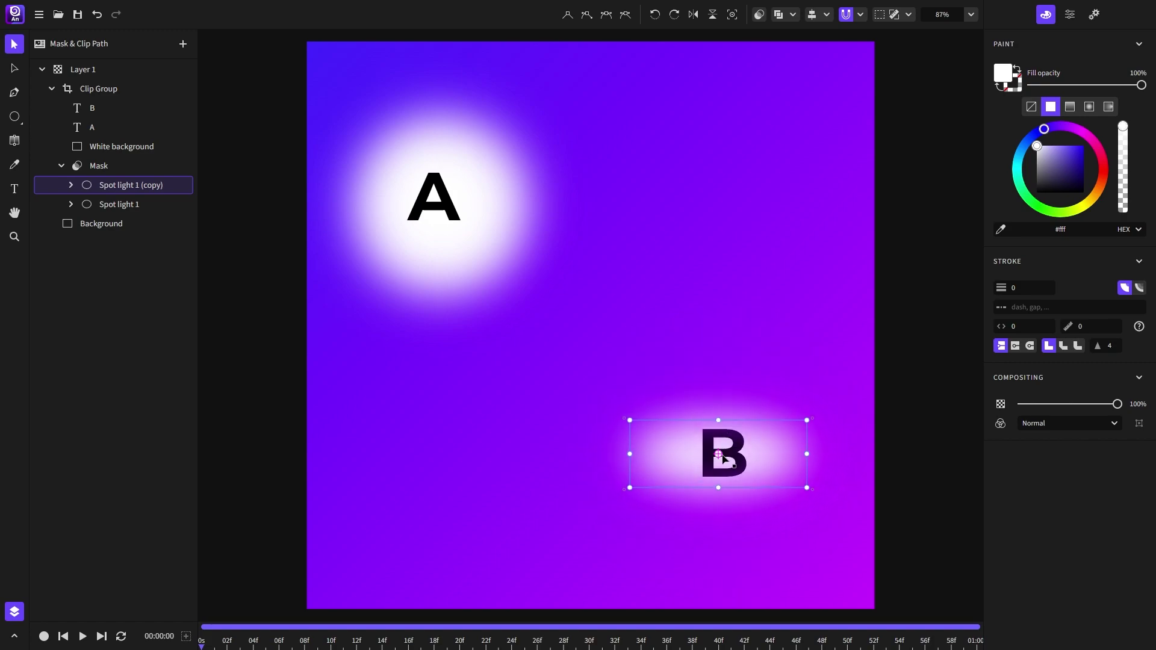
left_click_drag(630, 454, 540, 456)
Step: Remove the copy's blur, shift the ellipse left under B, and collapse the Mask group
left_click(70, 184)
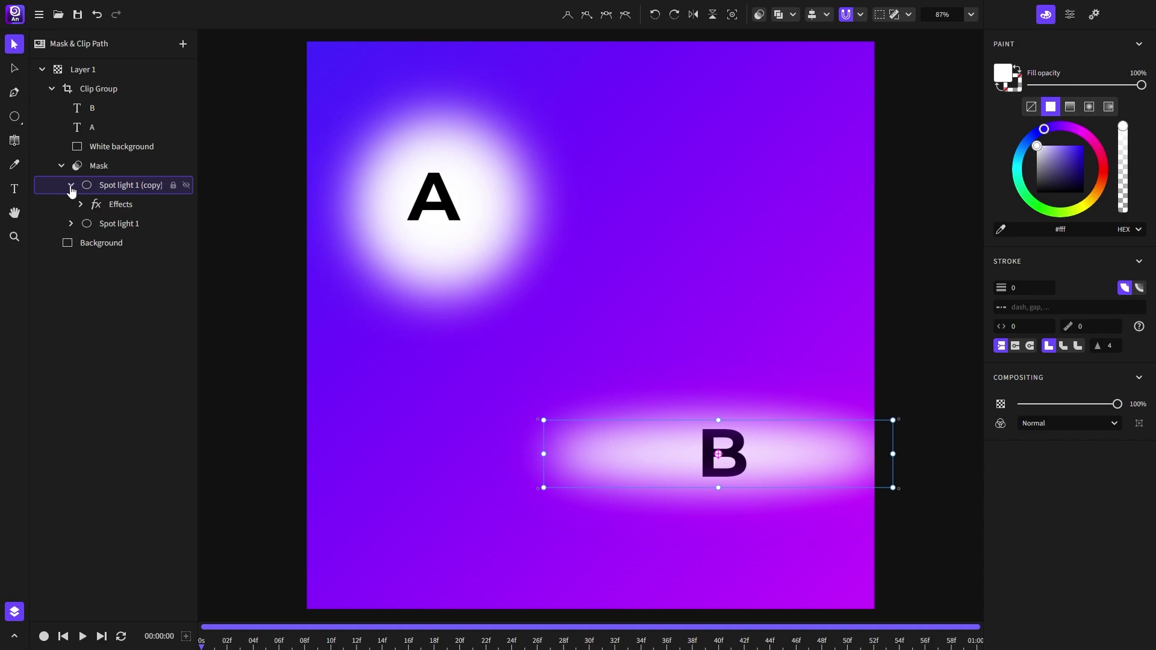
right_click(107, 204)
left_click(148, 295)
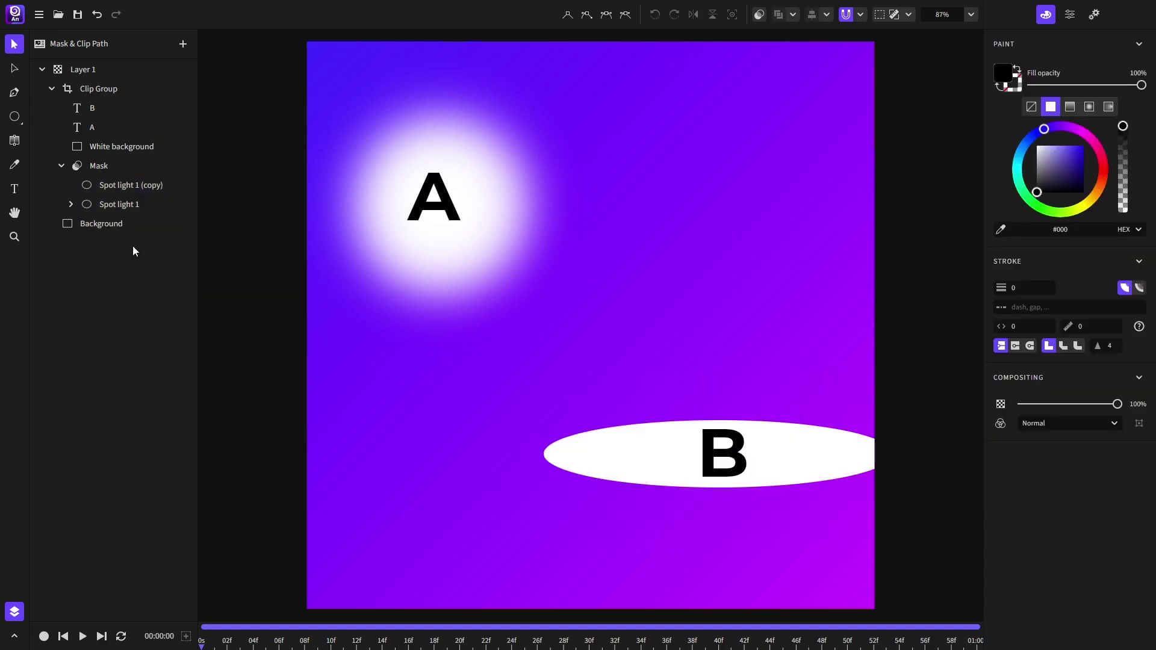
left_click(100, 184)
left_click_drag(719, 456, 655, 459)
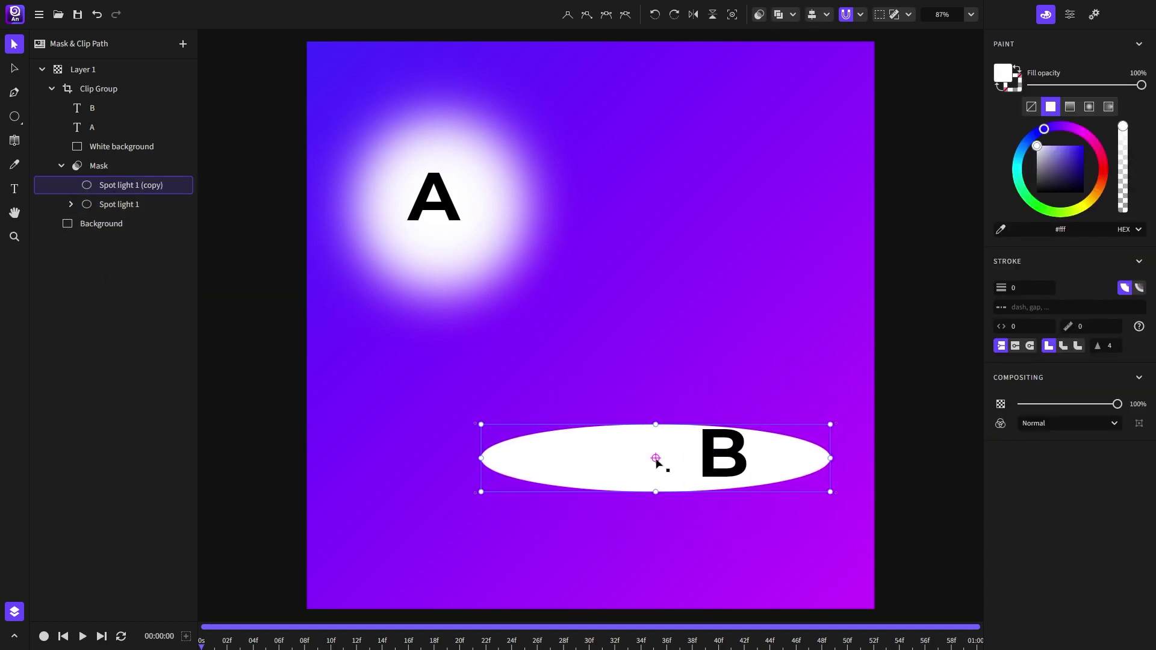
left_click(60, 166)
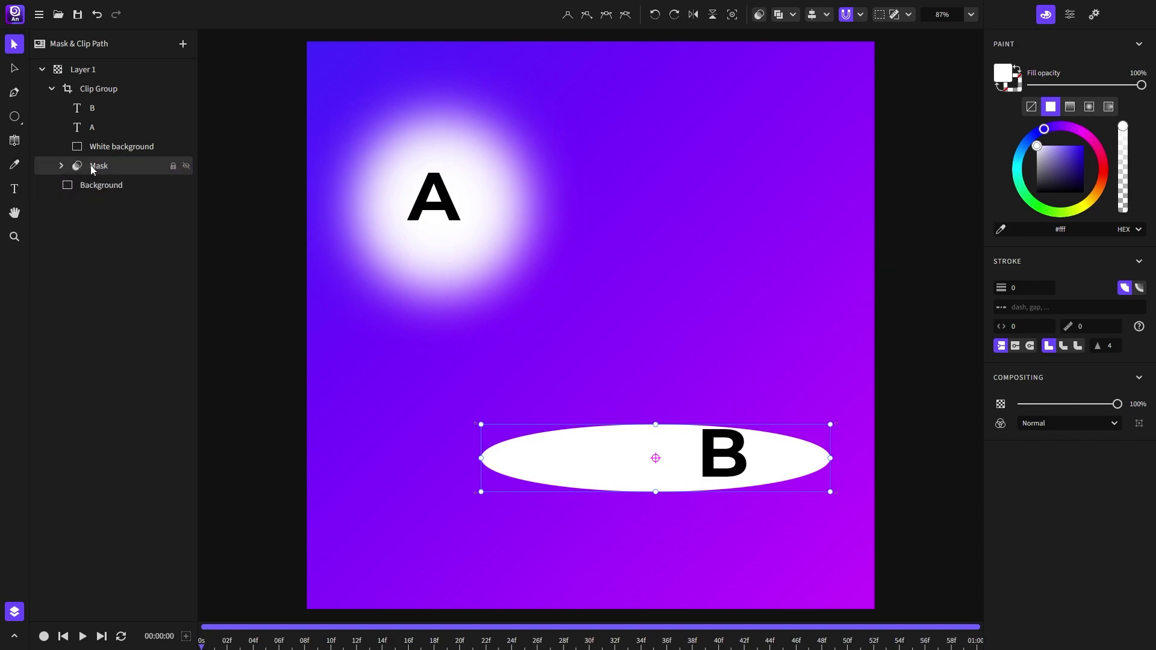
left_click(93, 169)
Step: At 01:00, swap the two spotlights between A and B along curved motion paths
left_click(252, 325)
left_click(14, 635)
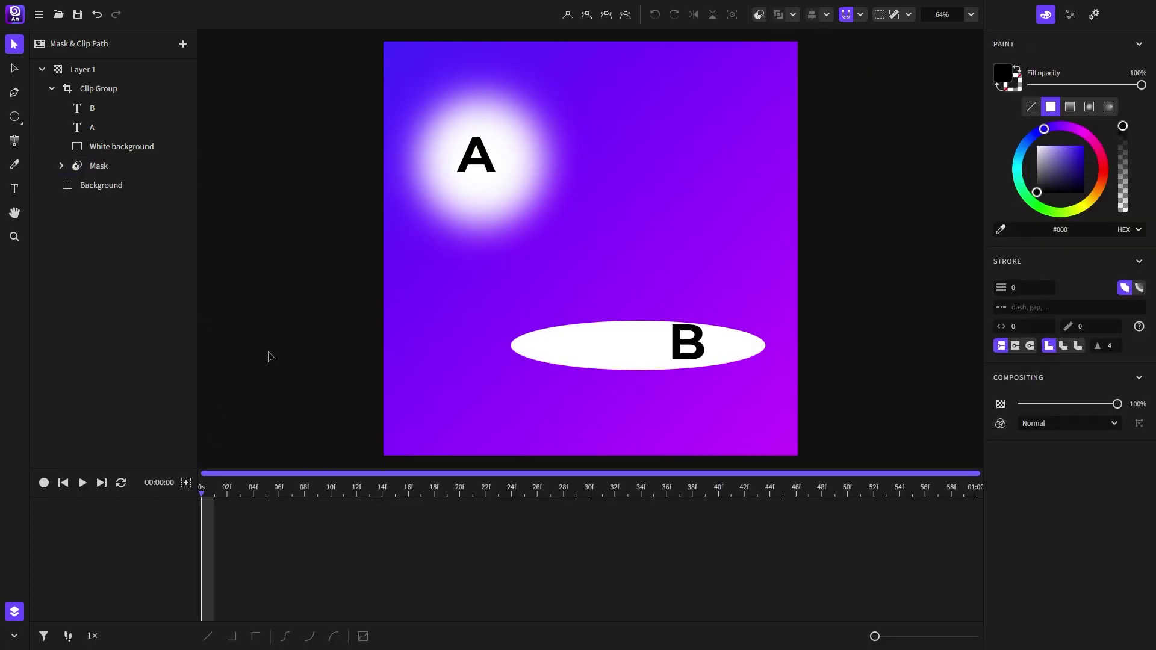
left_click_drag(509, 490, 998, 501)
left_click(601, 335)
left_click_drag(637, 343, 675, 207)
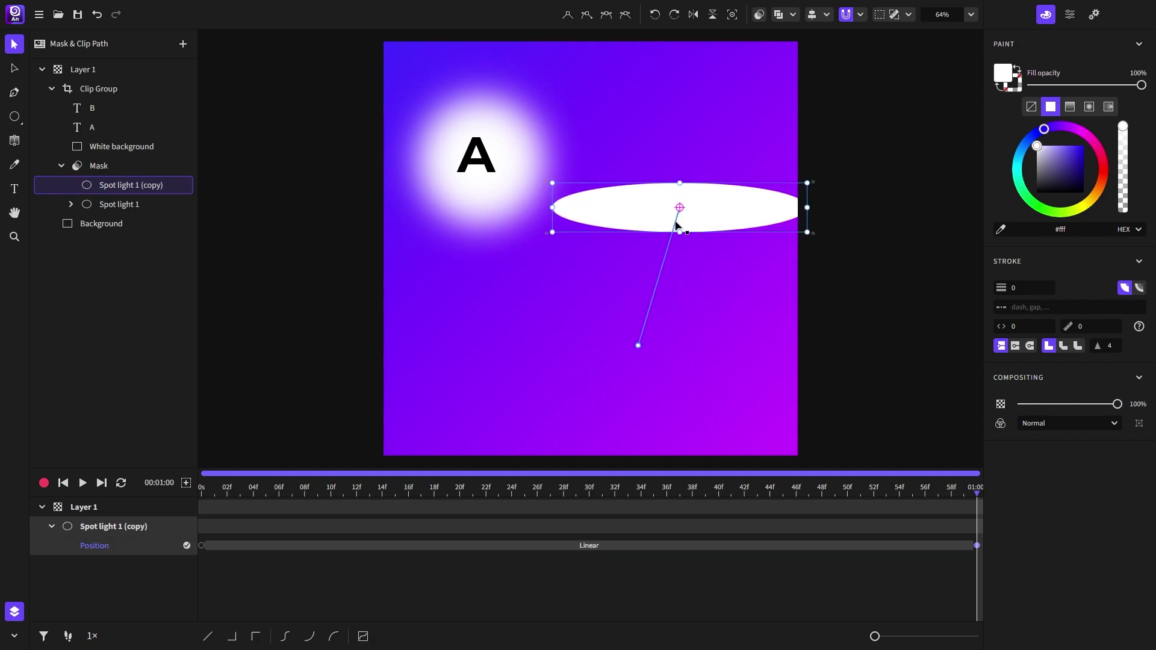
left_click(508, 189)
left_click_drag(481, 160, 426, 400)
left_click_drag(675, 207, 508, 159)
left_click_drag(508, 159, 374, 238)
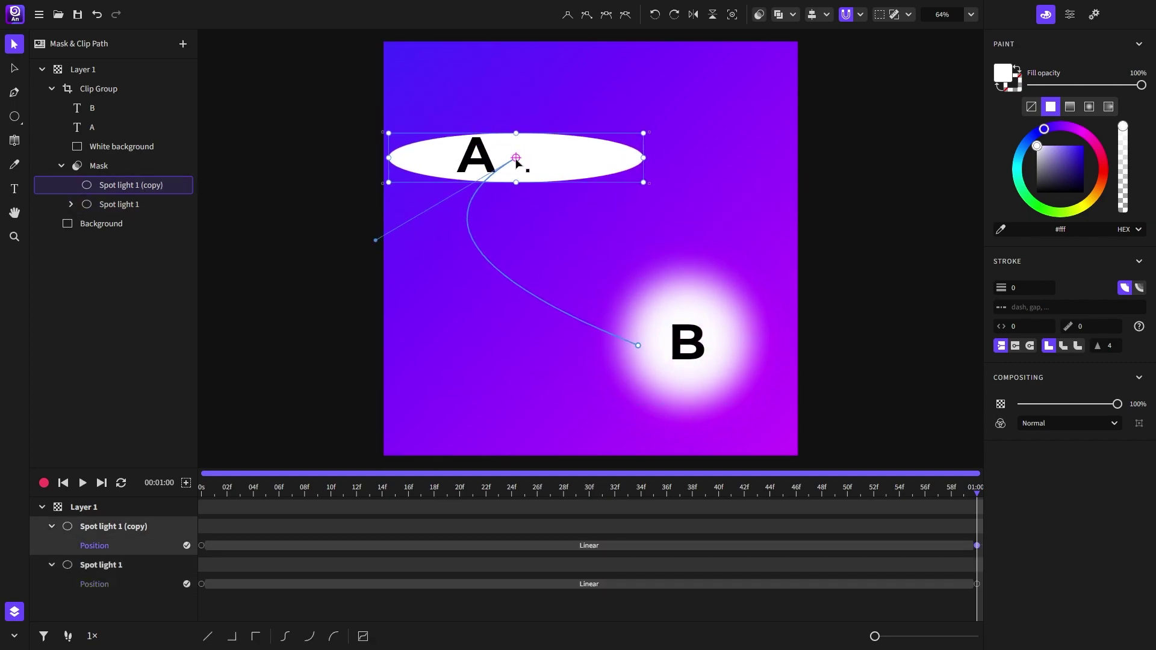
Step: Enable looping, set the composition duration to 00:02:00, and play the animation
left_click(83, 483)
left_click(121, 483)
left_click_drag(944, 528, 988, 609)
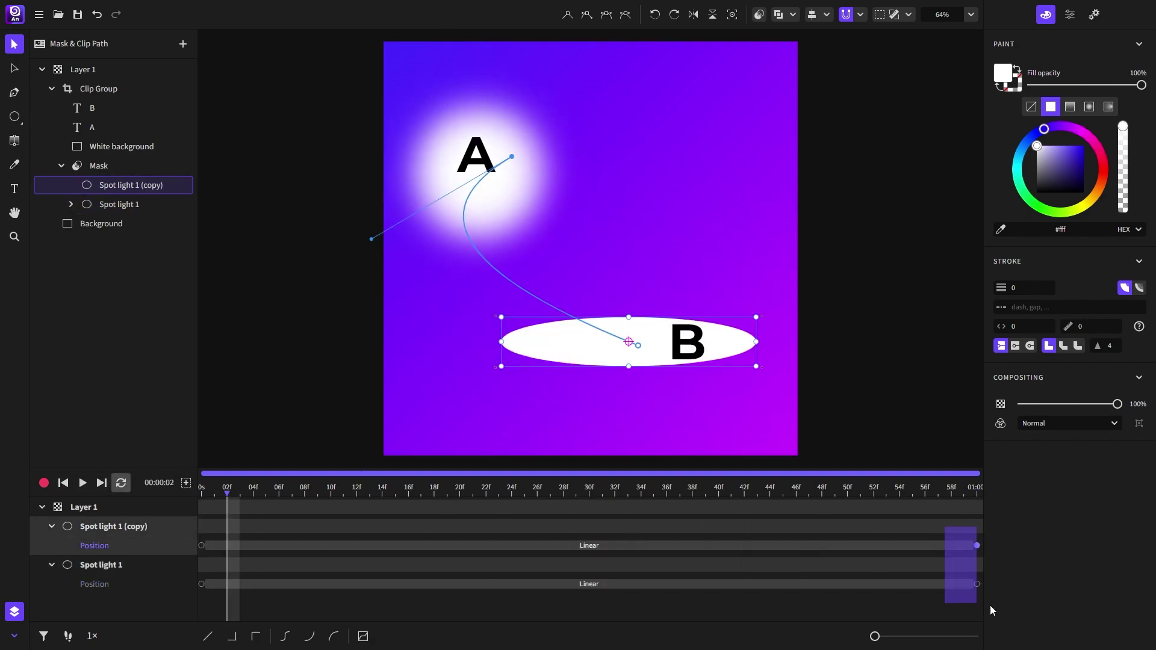
left_click(1094, 14)
left_click(1034, 148)
key("Return")
key("ctrl+v")
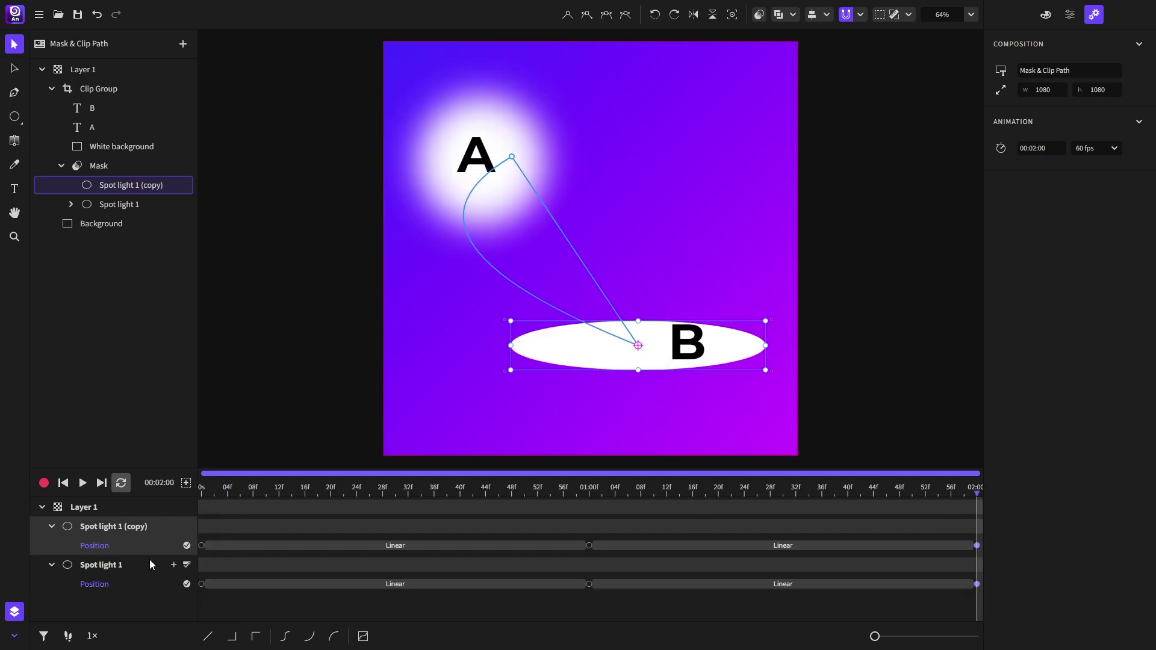